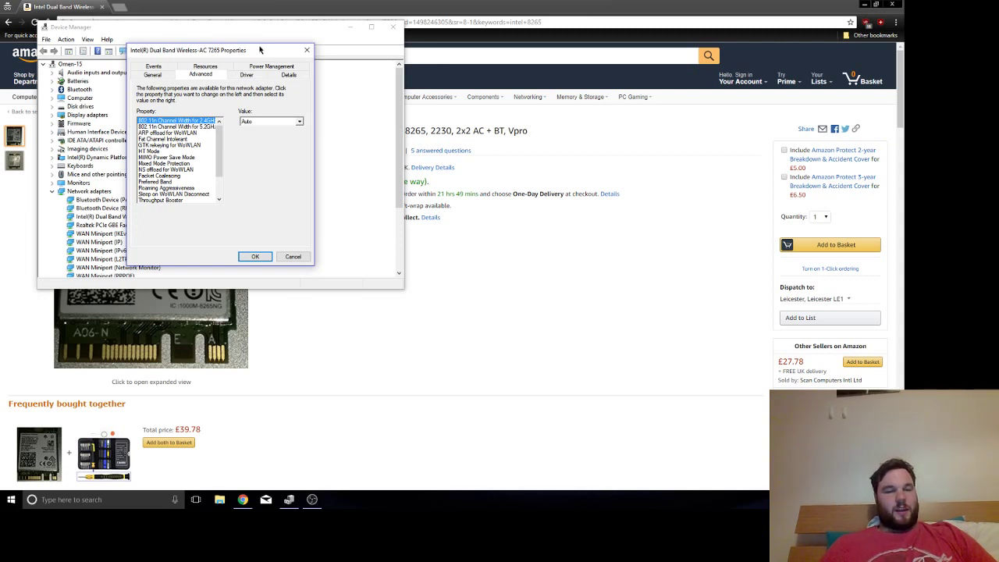
Step: Set the wireless adapter's Preferred Band property to '2. Prefer 2.4GHz band'
left_click(221, 135)
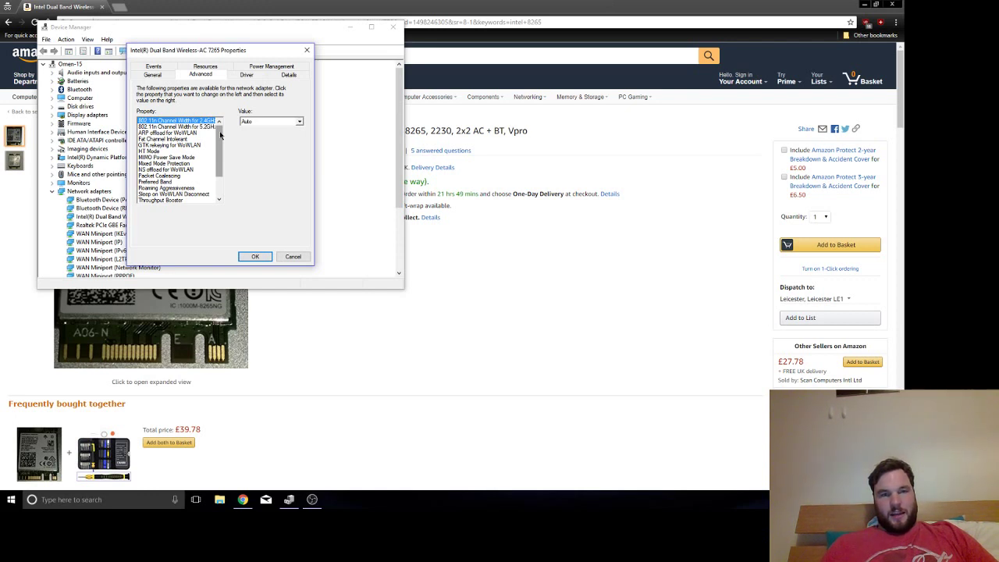
left_click_drag(220, 135, 220, 158)
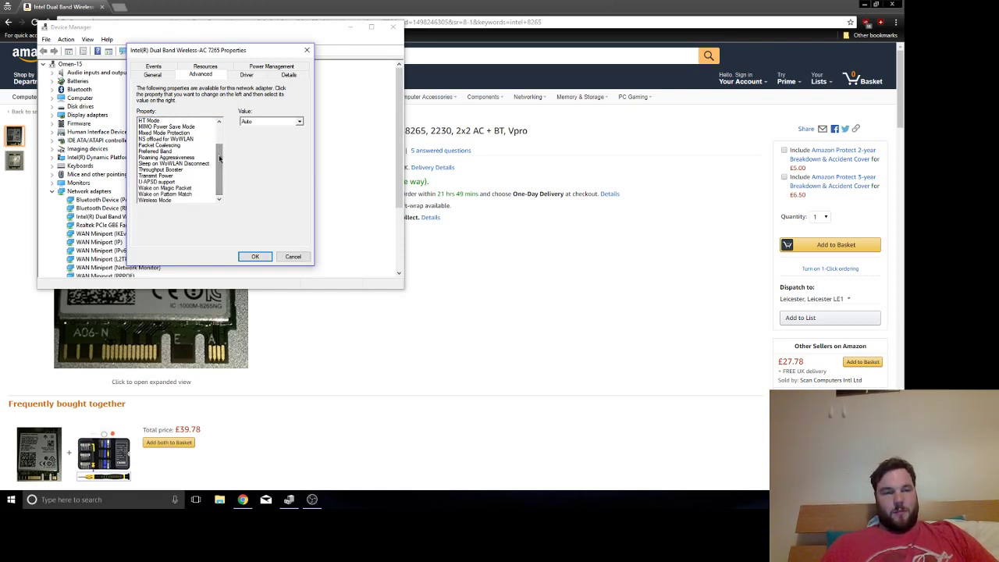
left_click(169, 153)
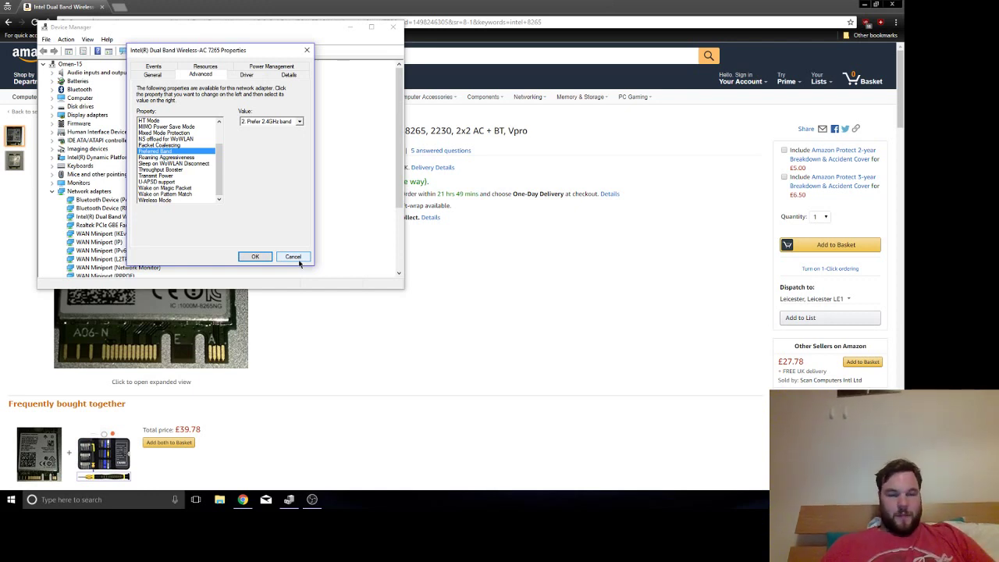
left_click(227, 512)
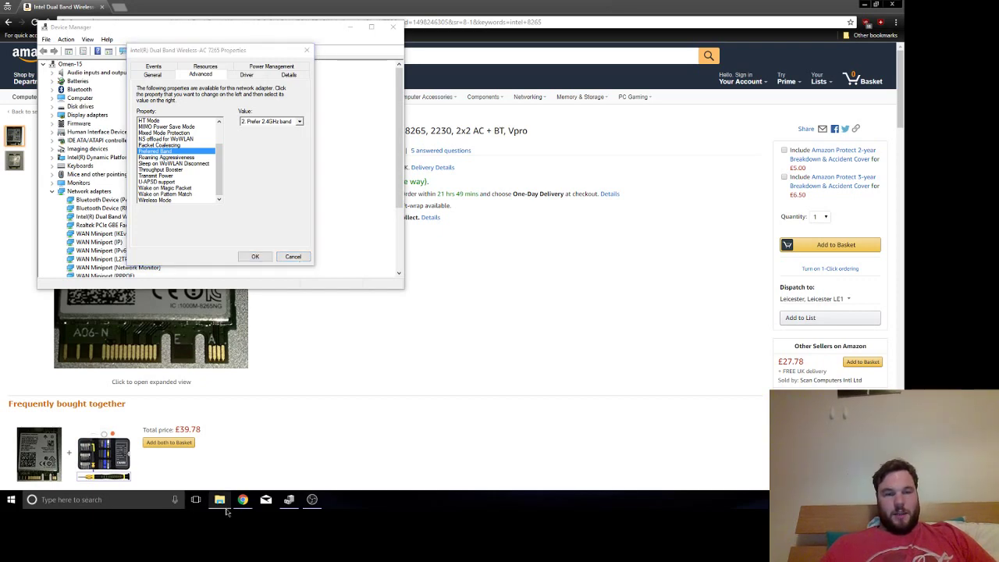
Step: Open the Public (Y:), X:, Sk4 (W:) and Private (Z:) network drives in turn, returning to This PC each time
left_click(452, 269)
double_click(451, 270)
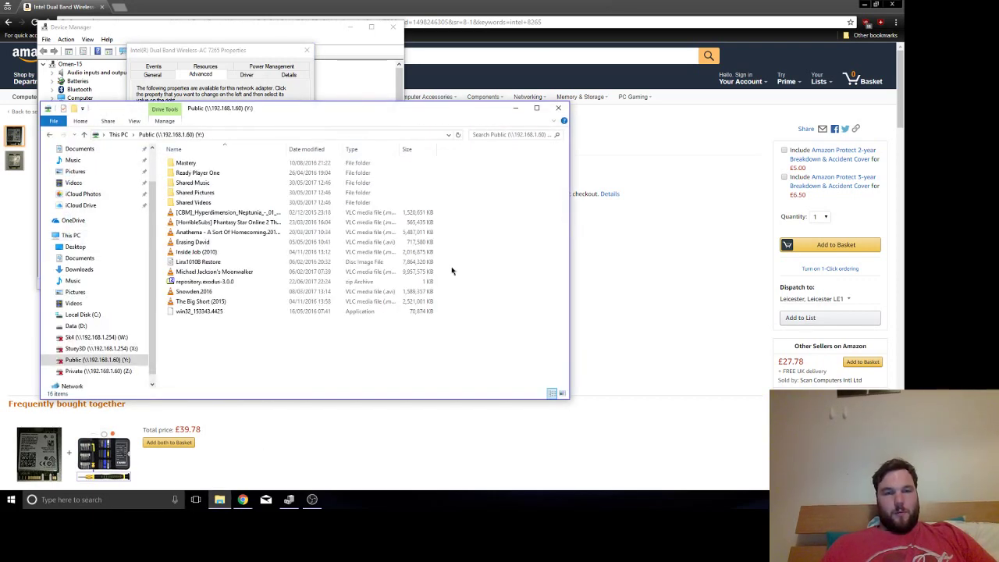
left_click(51, 135)
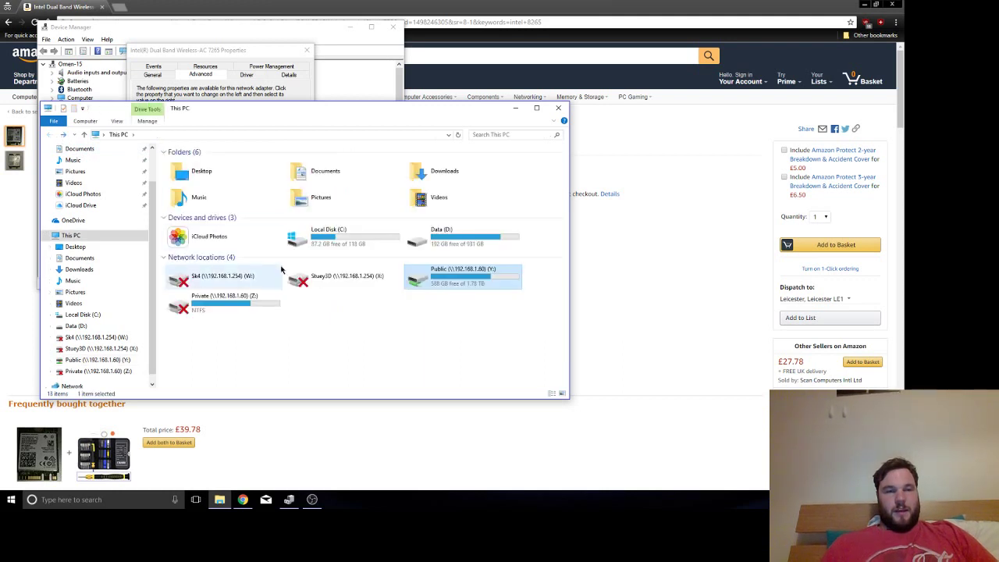
double_click(324, 281)
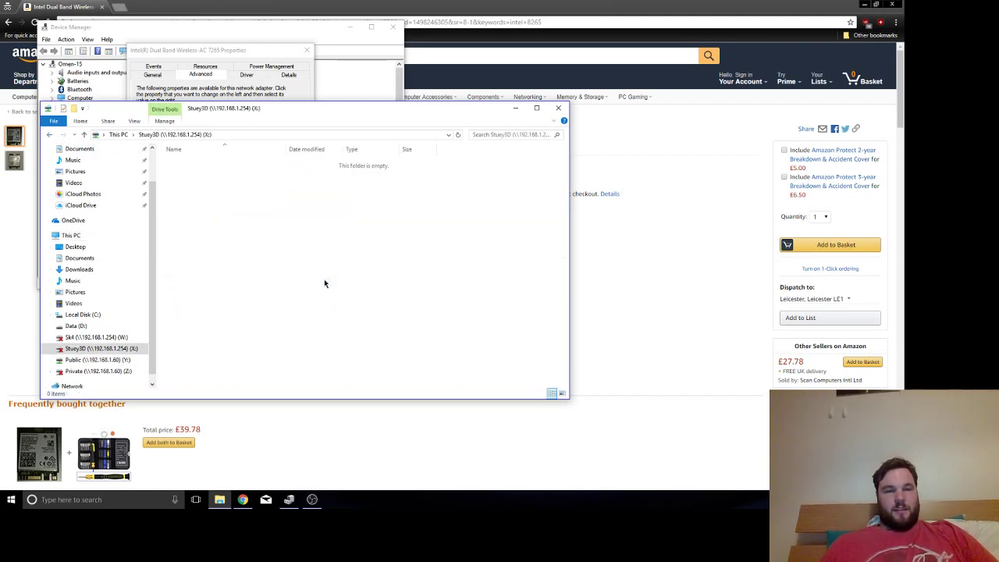
left_click(49, 135)
left_click(247, 281)
double_click(247, 281)
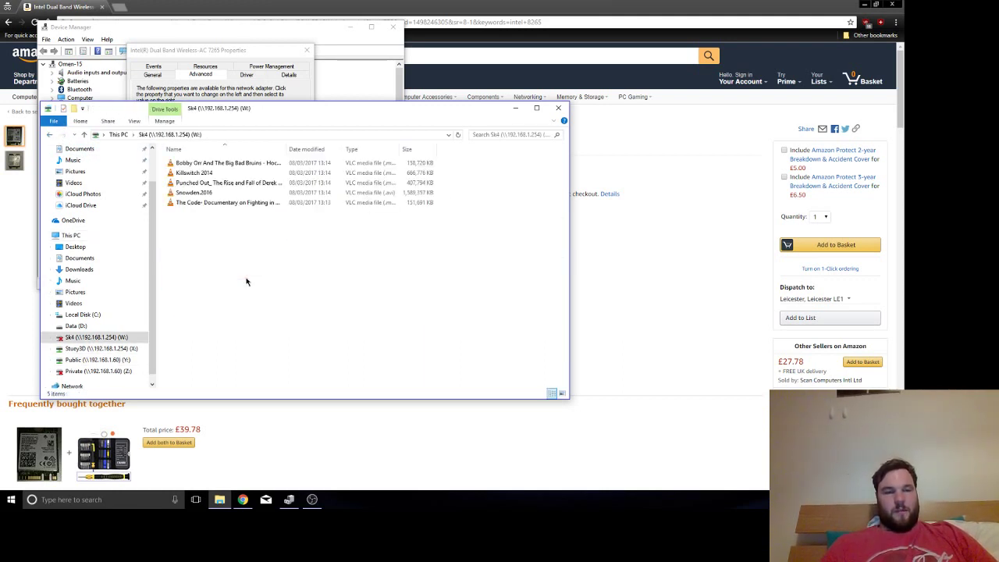
key("alt+Left")
double_click(207, 306)
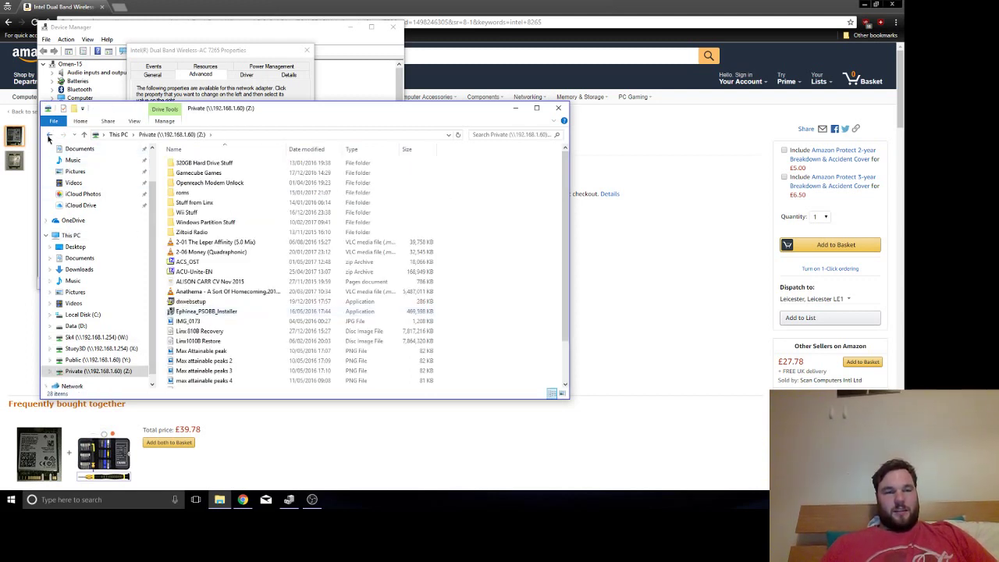
left_click(50, 135)
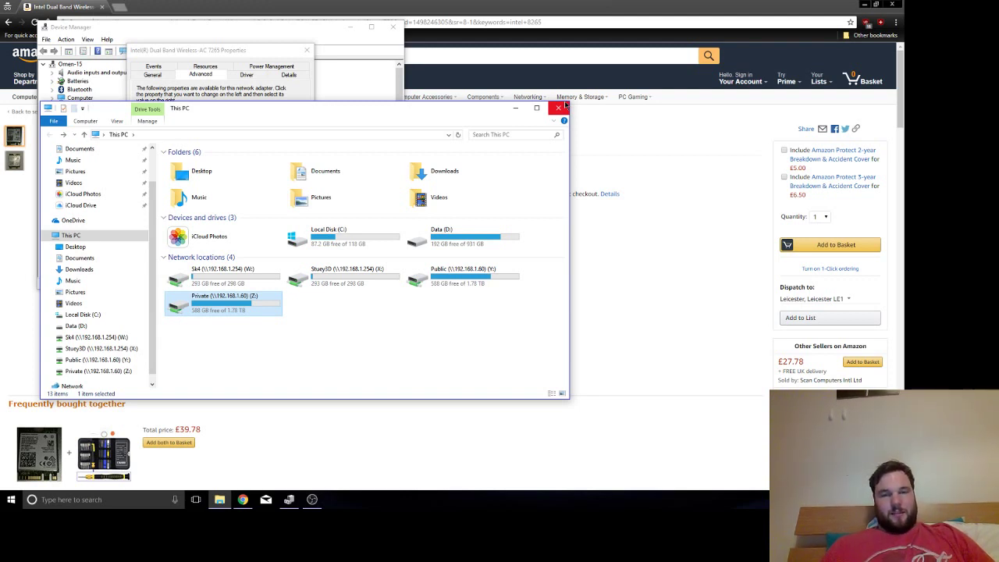
Step: Close File Explorer so the Wireless-AC 7265 properties show again
left_click(559, 107)
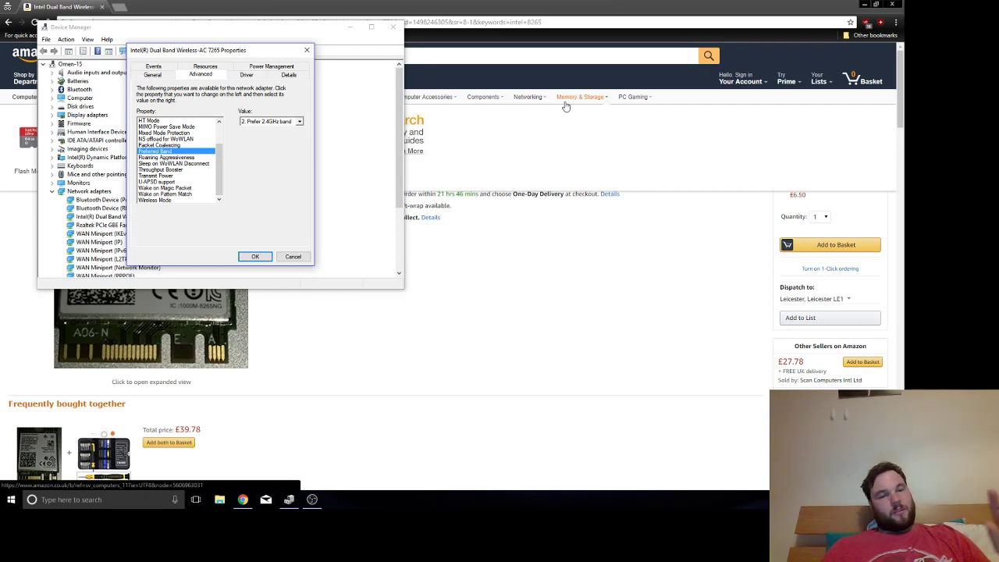
Step: Launch WiFi Analyzer from Start and view its Analyze graph for 2.4 GHz networks
left_click(6, 503)
scroll(86, 352, "down", 15)
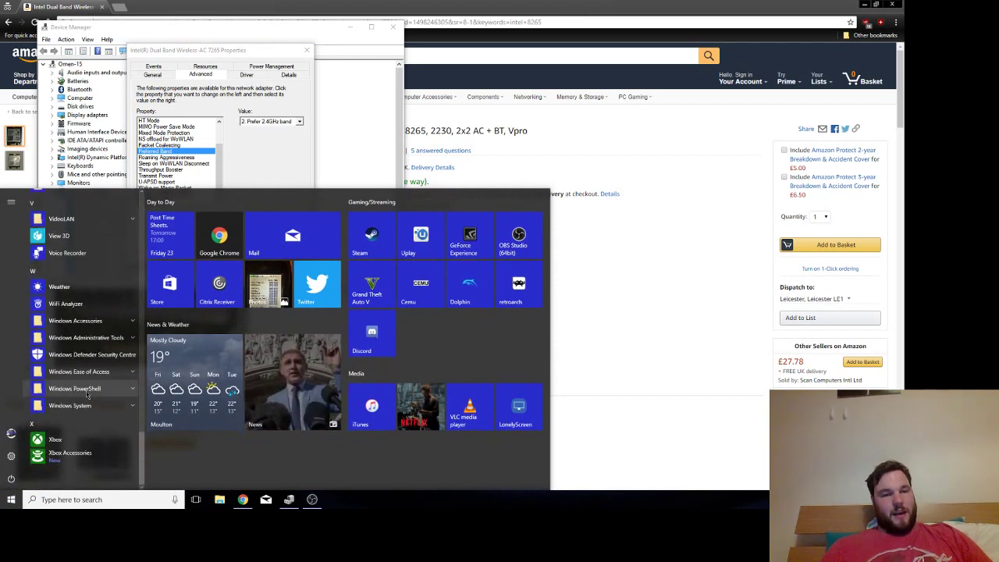
left_click(71, 305)
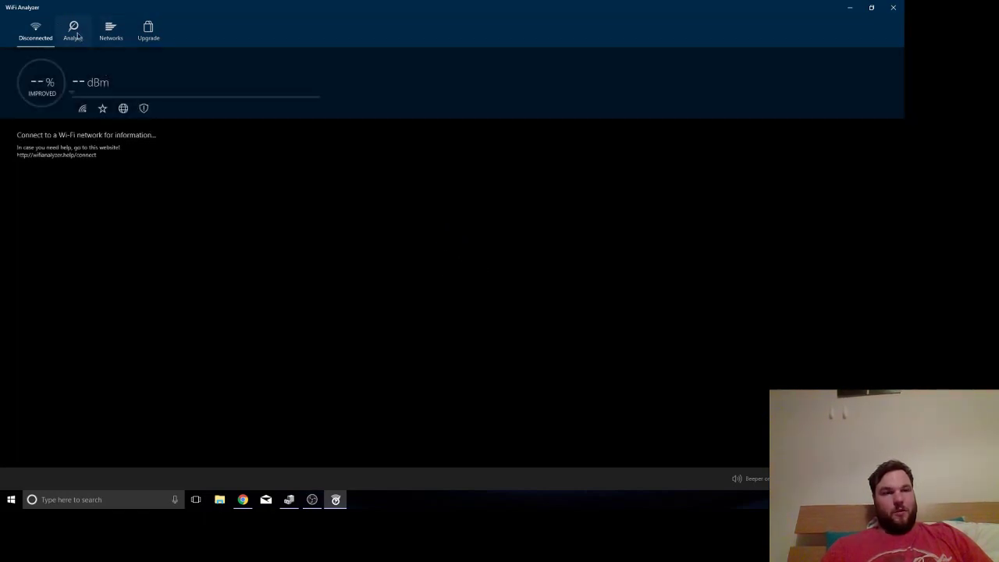
left_click(73, 31)
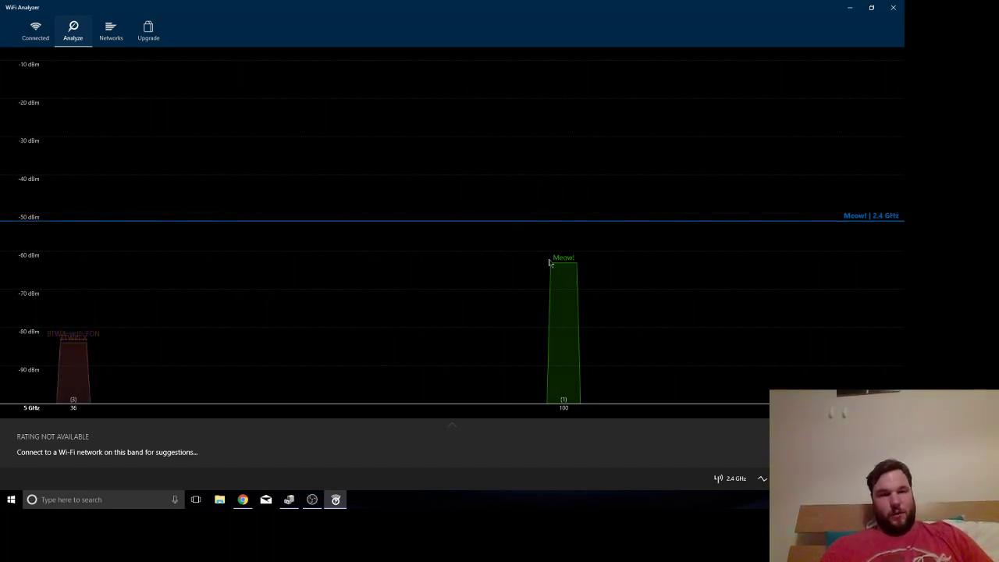
left_click(732, 479)
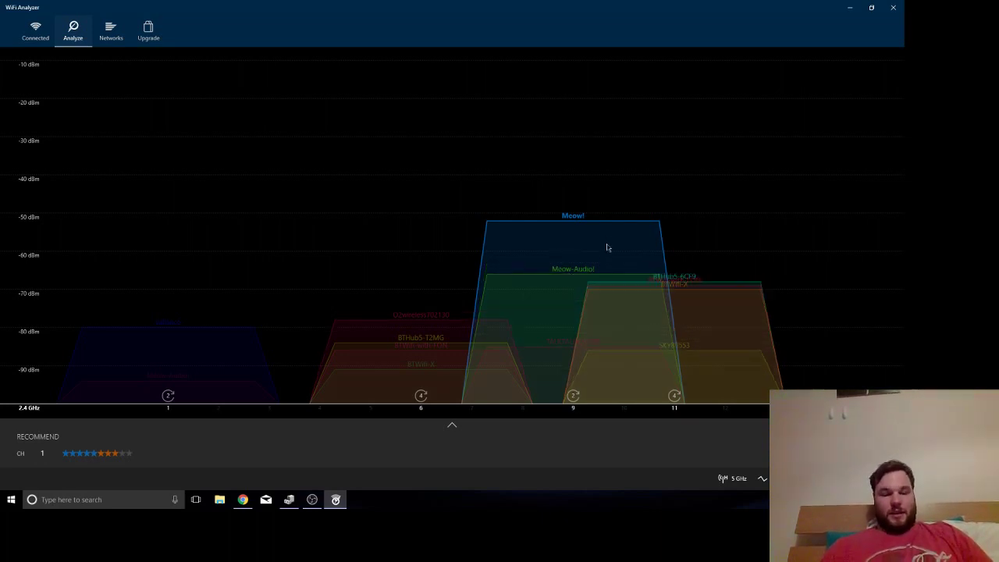
Step: Close WiFi Analyzer to reveal the adapter's Preferred Band setting again
left_click(894, 8)
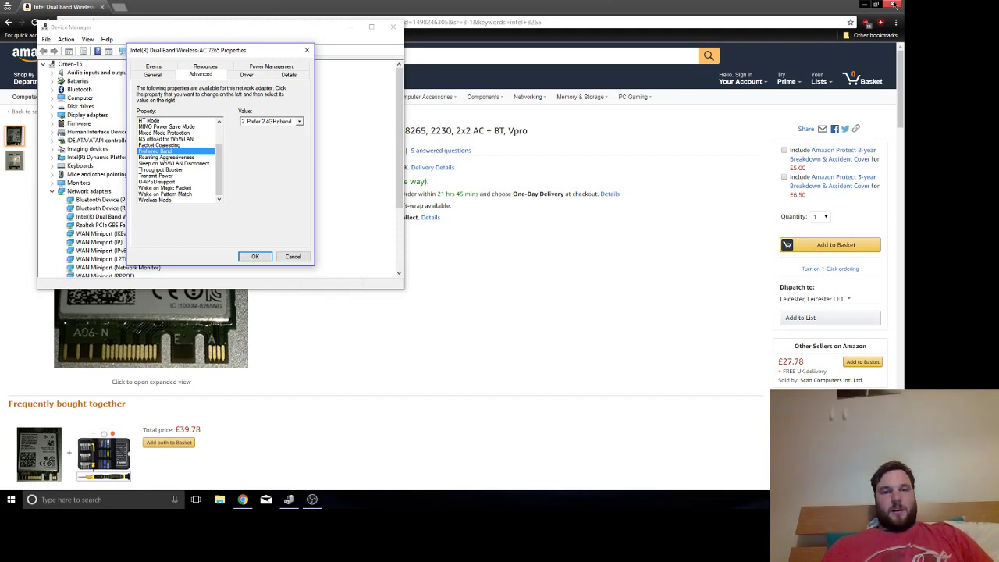
Step: Bring the £27.78 Intel Wireless-AC 8265 Amazon listing forward and look over its product thumbnails
left_click(685, 273)
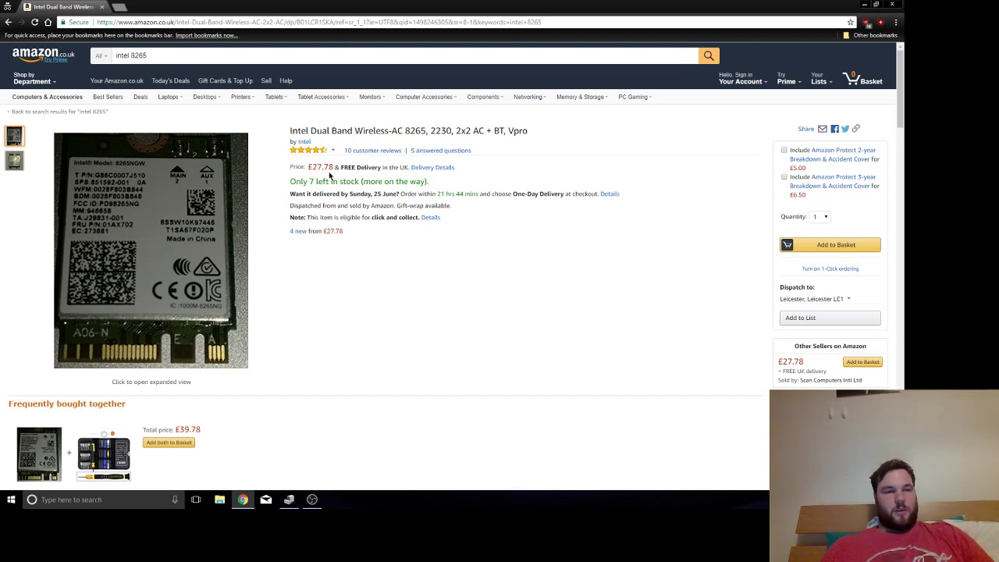
mouse_move(19, 164)
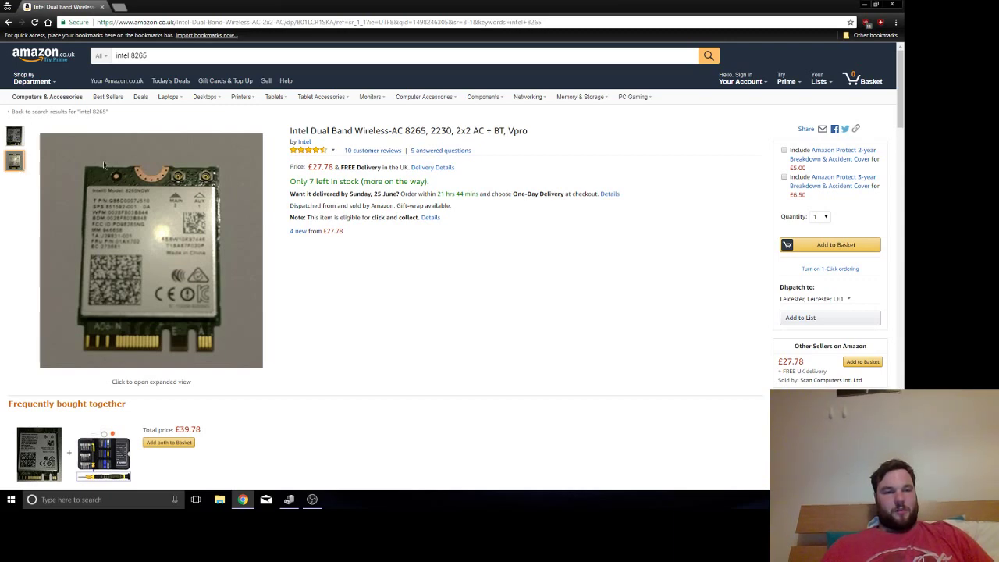
mouse_move(17, 142)
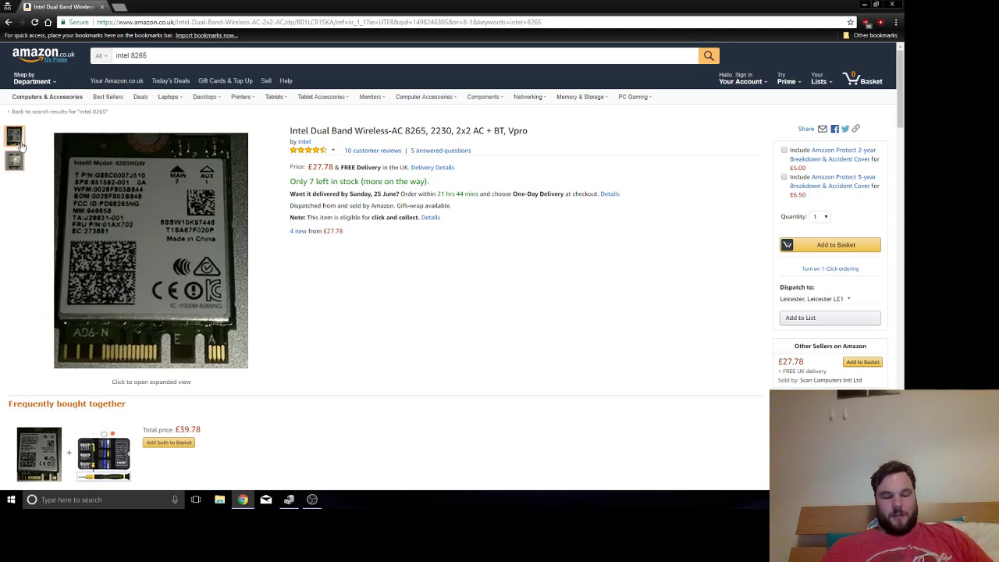
Step: Search 'intel 8265' in a new incognito tab and open its Intel ARK specifications
left_click(121, 8)
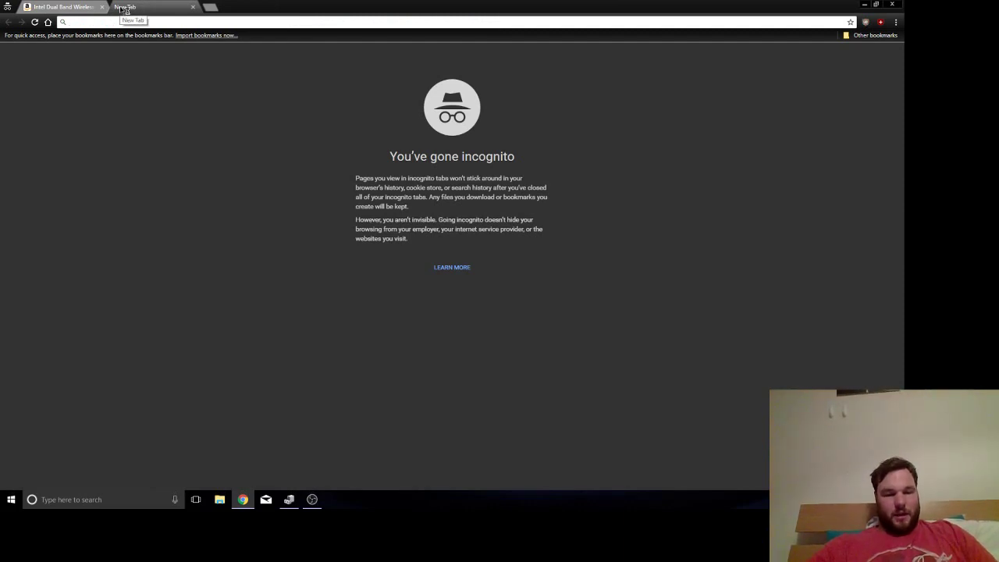
type("int")
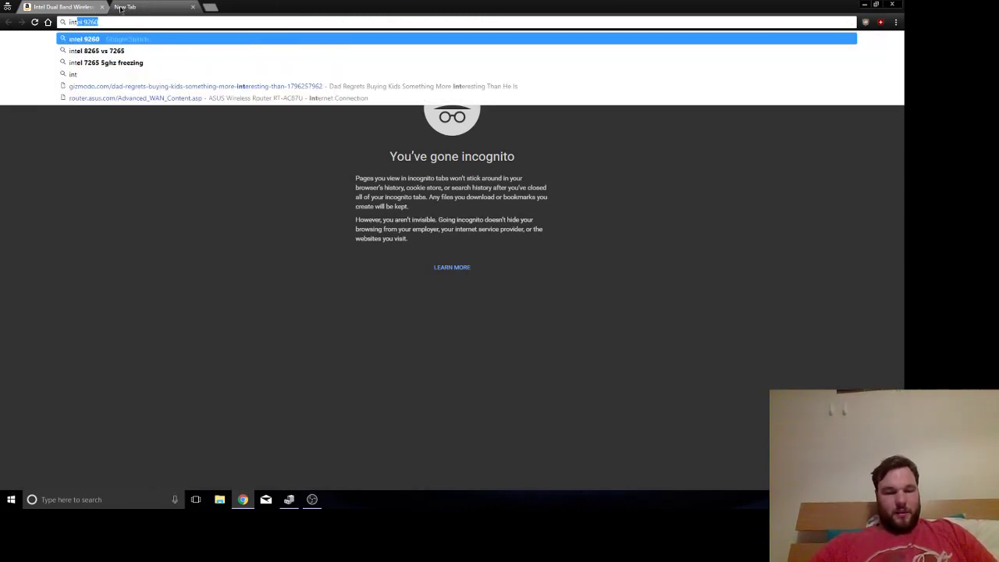
type("el 82")
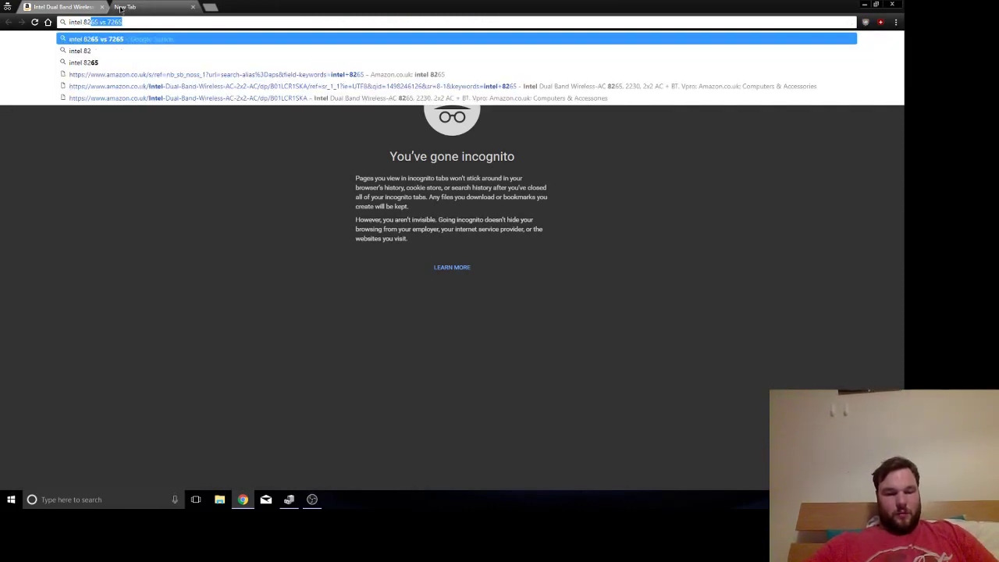
type("65")
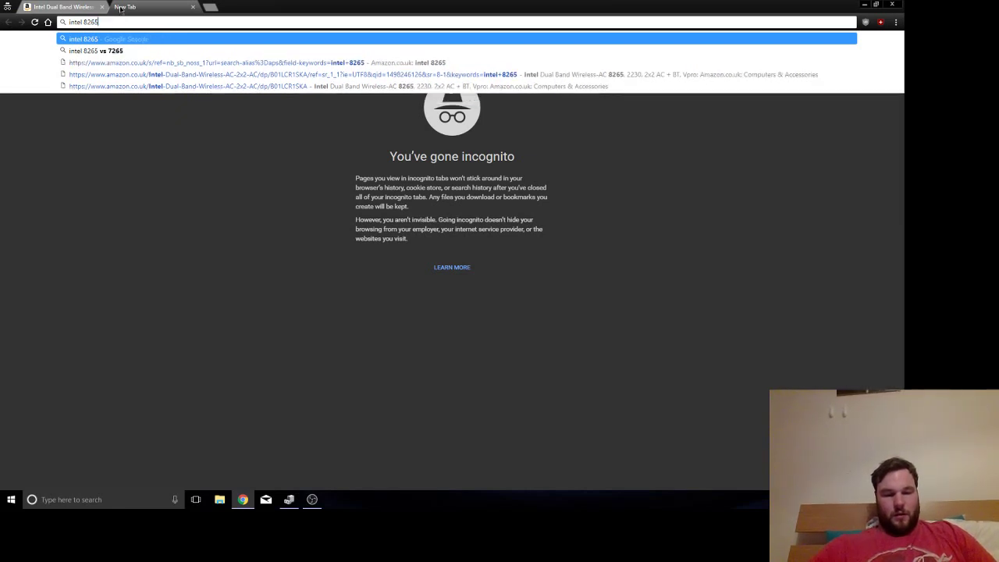
key("BackSpace")
key("Return")
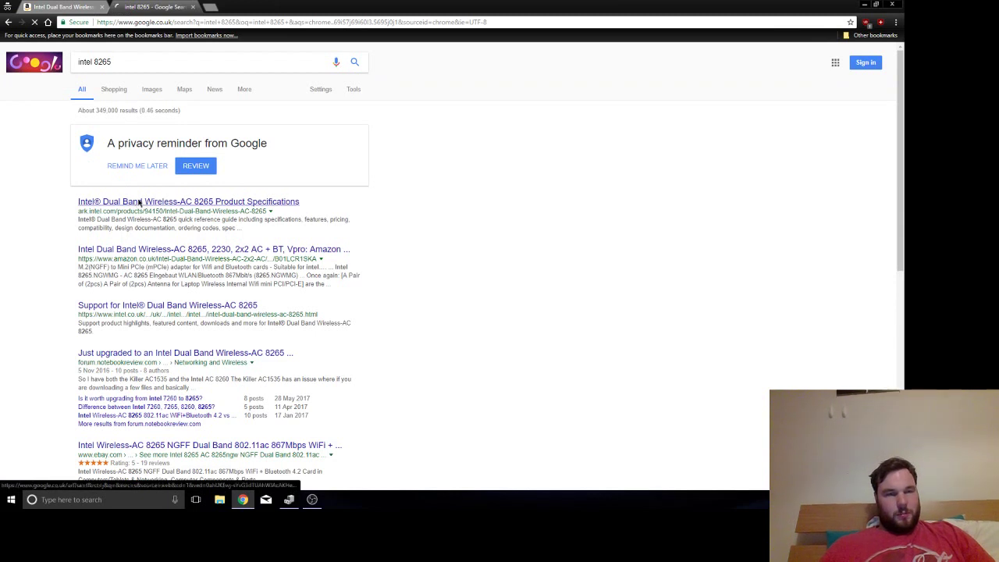
left_click(145, 201)
Step: Search 'intel 7265' in another new private tab
left_click(209, 5)
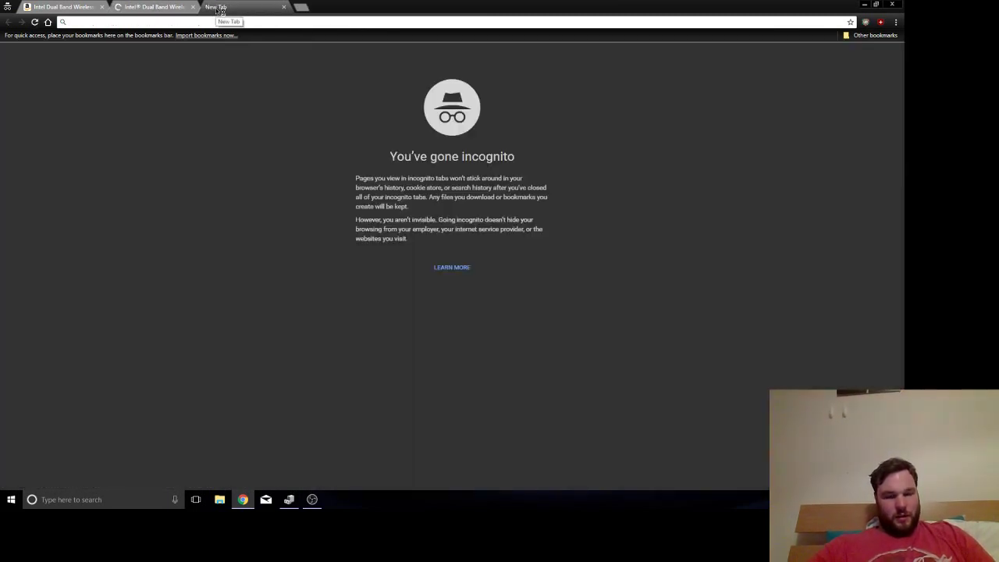
type("intel 7")
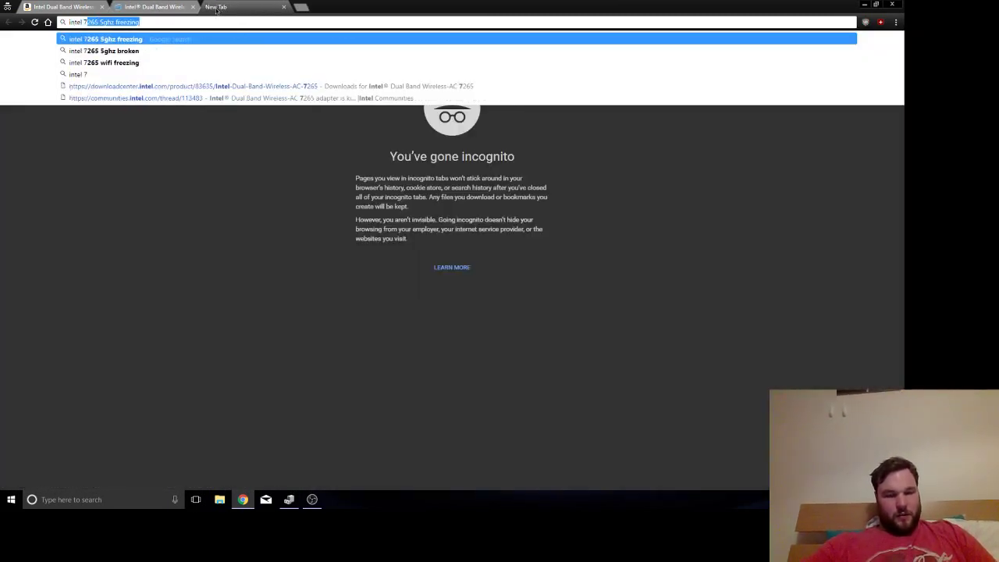
type("265")
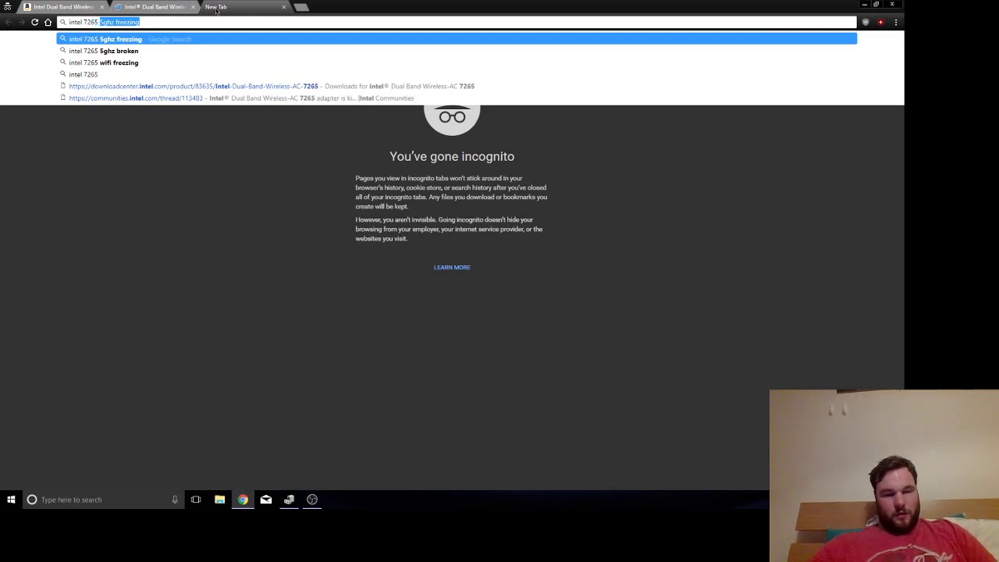
key("Delete")
key("Return")
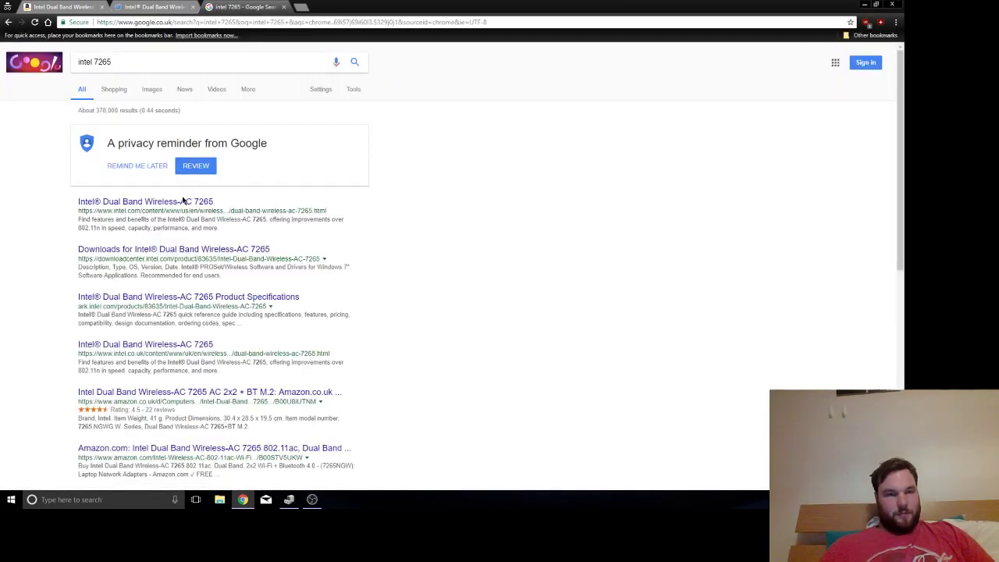
Step: Open Intel's AC 7265 product page and its product specifications
left_click(183, 202)
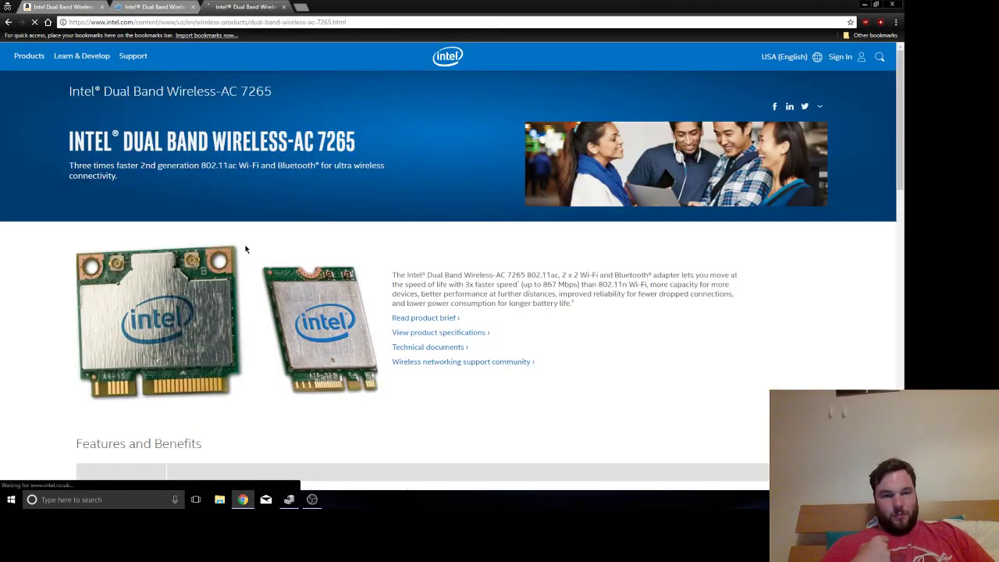
scroll(245, 249, "down", 1)
left_click(435, 247)
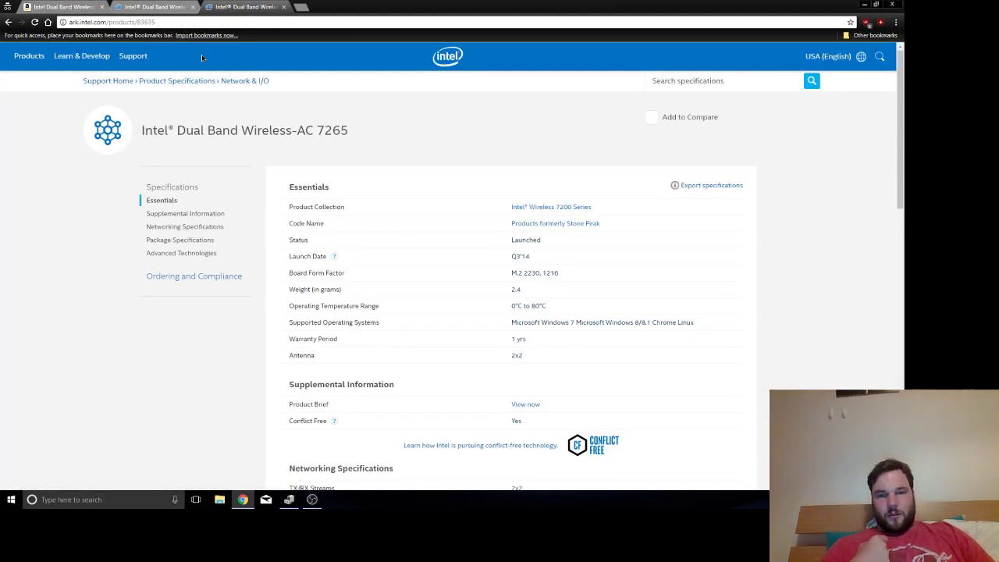
Step: Review the AC 8265 networking specifications: 2.4/5 GHz bands, 867 Mbps max speed
left_click(172, 8)
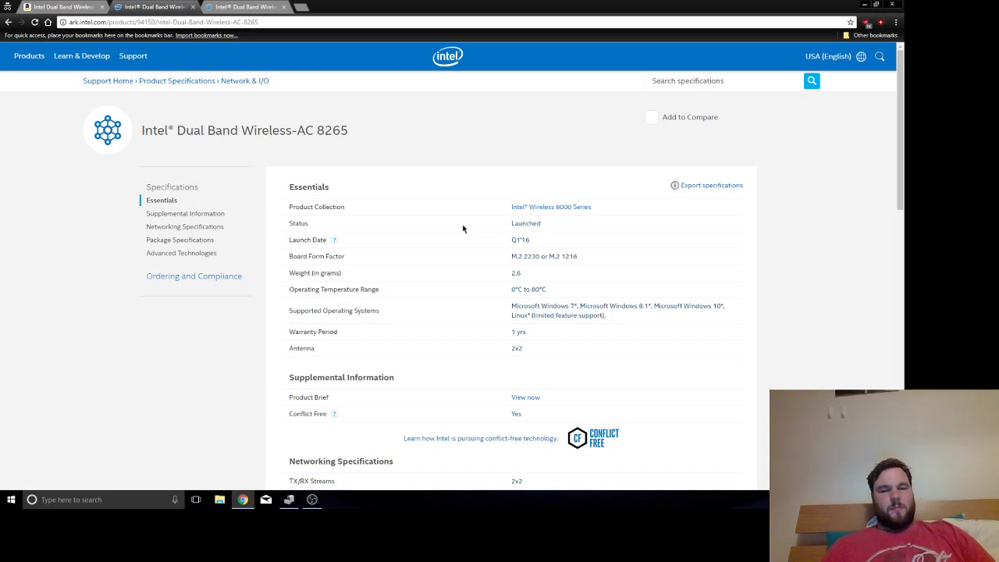
scroll(463, 229, "down", 2)
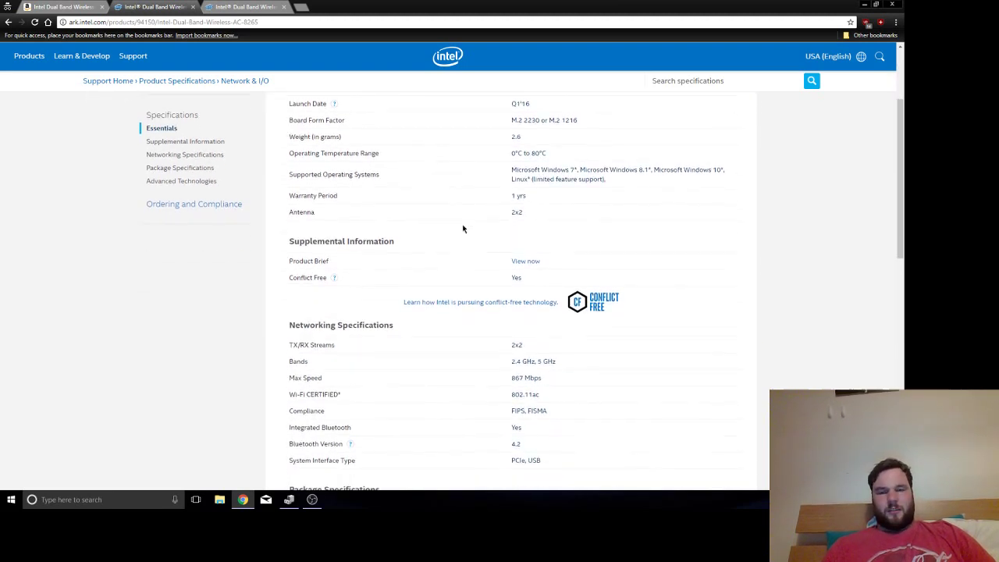
scroll(463, 228, "down", 2)
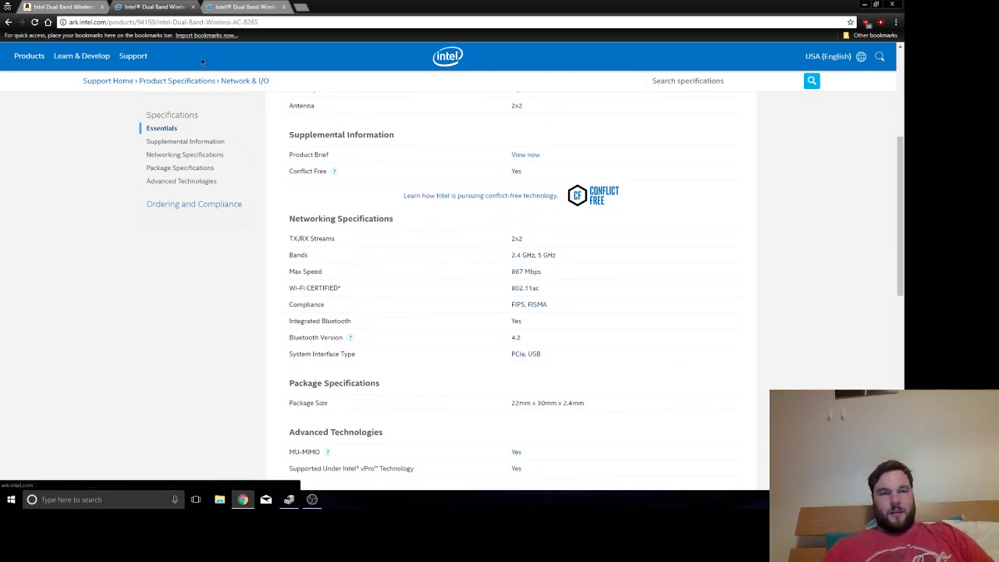
left_click(243, 6)
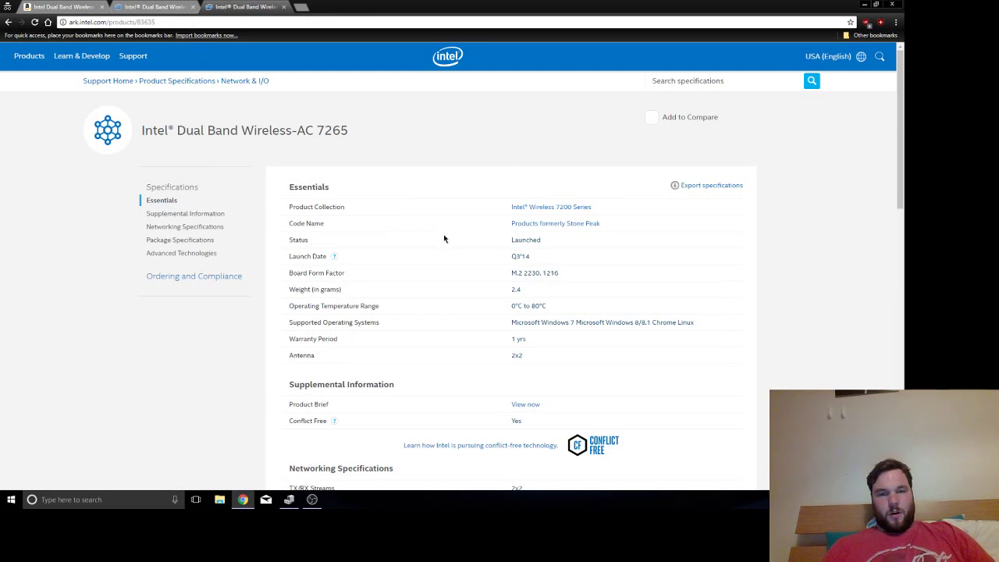
scroll(444, 239, "down", 4)
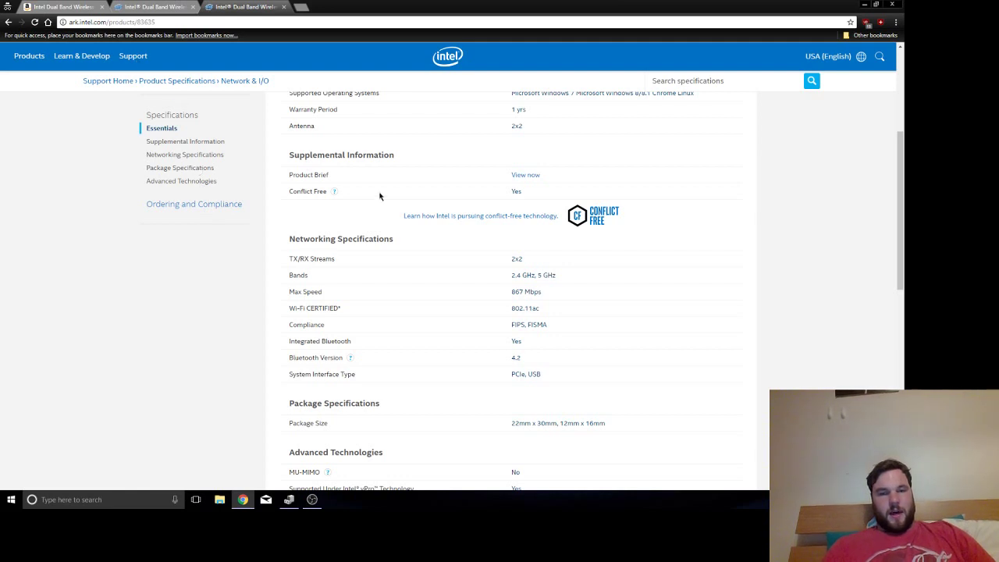
scroll(384, 200, "down", 3)
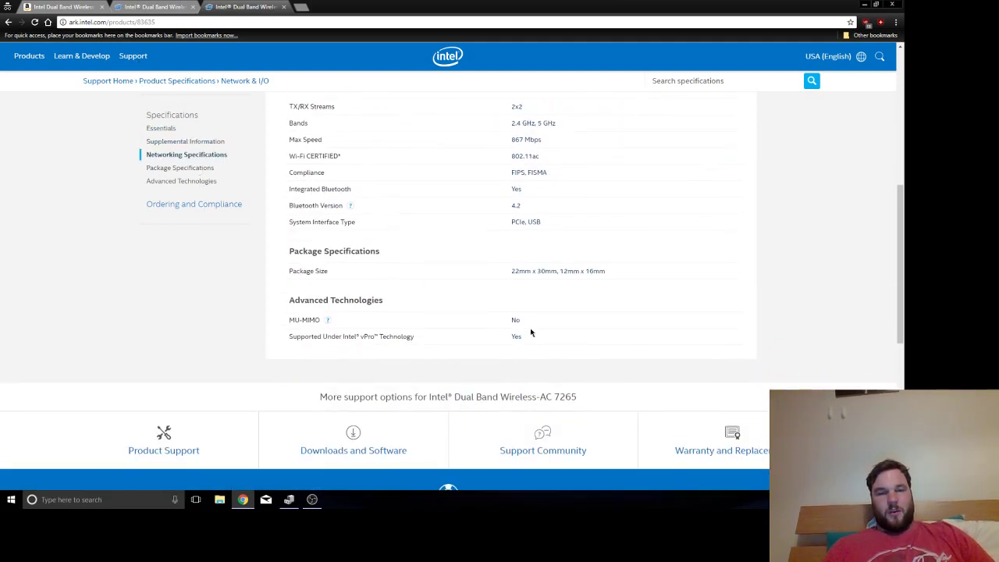
left_click(166, 6)
scroll(466, 263, "down", 3)
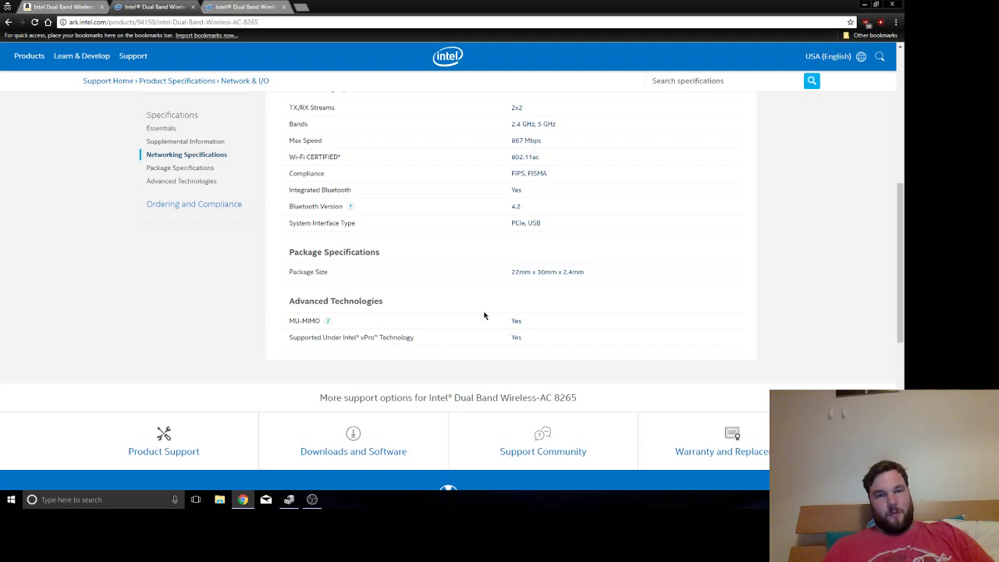
scroll(484, 313, "up", 4)
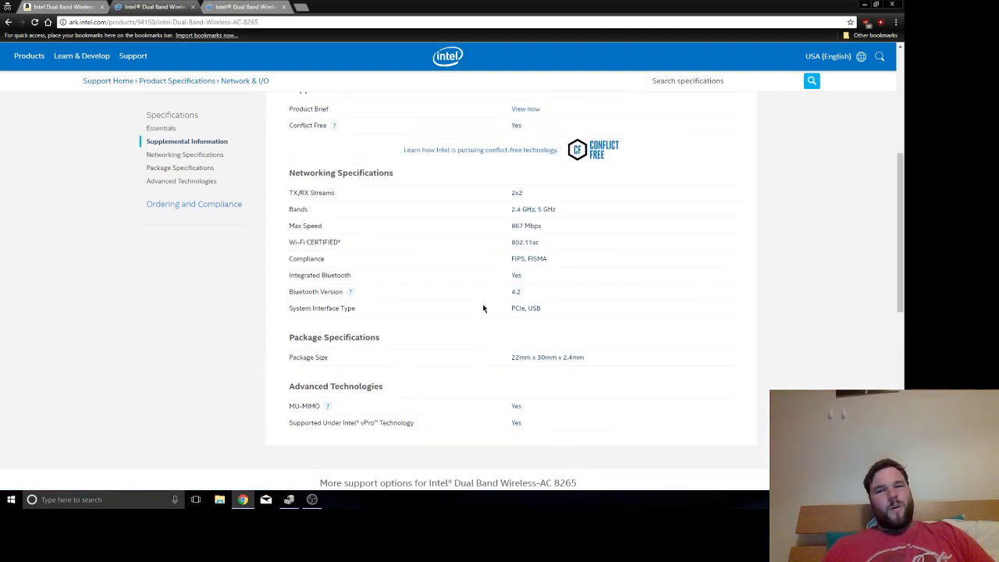
scroll(483, 308, "up", 5)
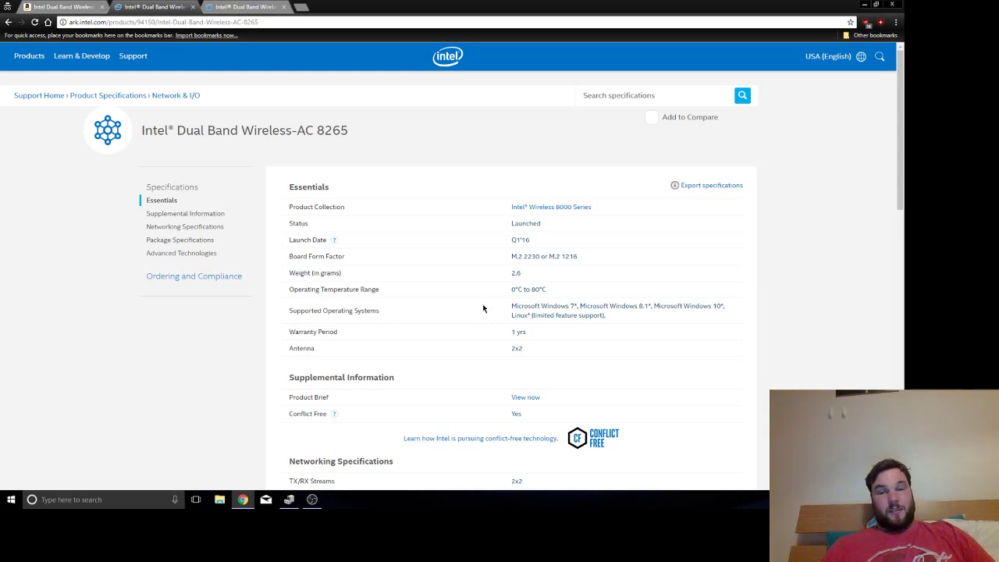
Step: Switch back to the Amazon tab with the £27.78 Intel Wireless-AC 8265 listing
left_click(78, 9)
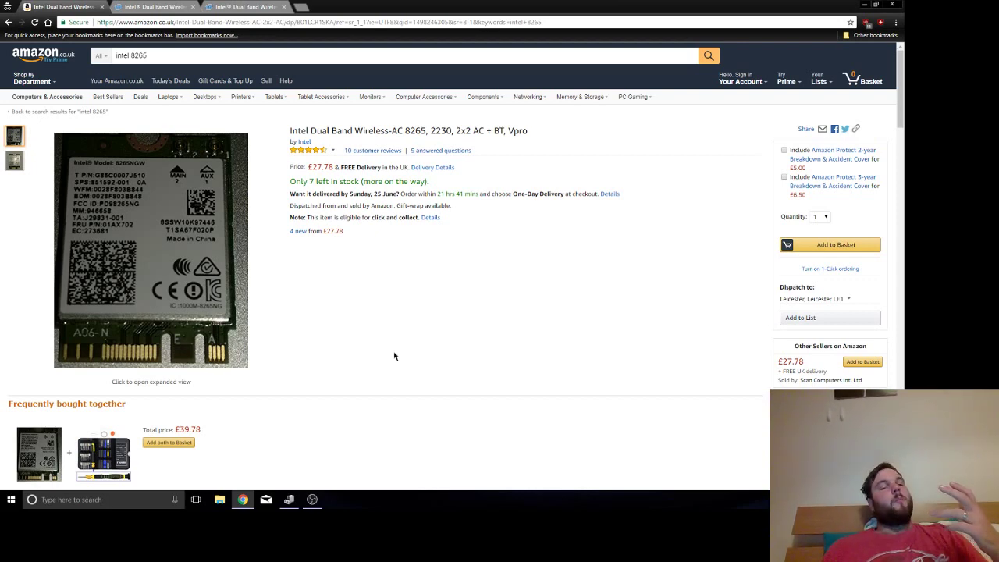
scroll(394, 356, "down", 5)
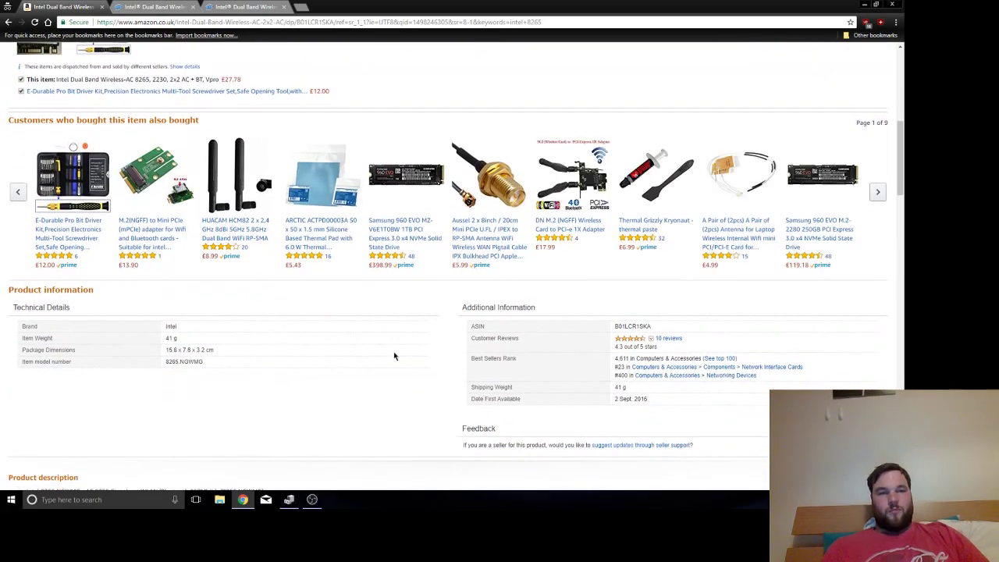
scroll(395, 356, "down", 1)
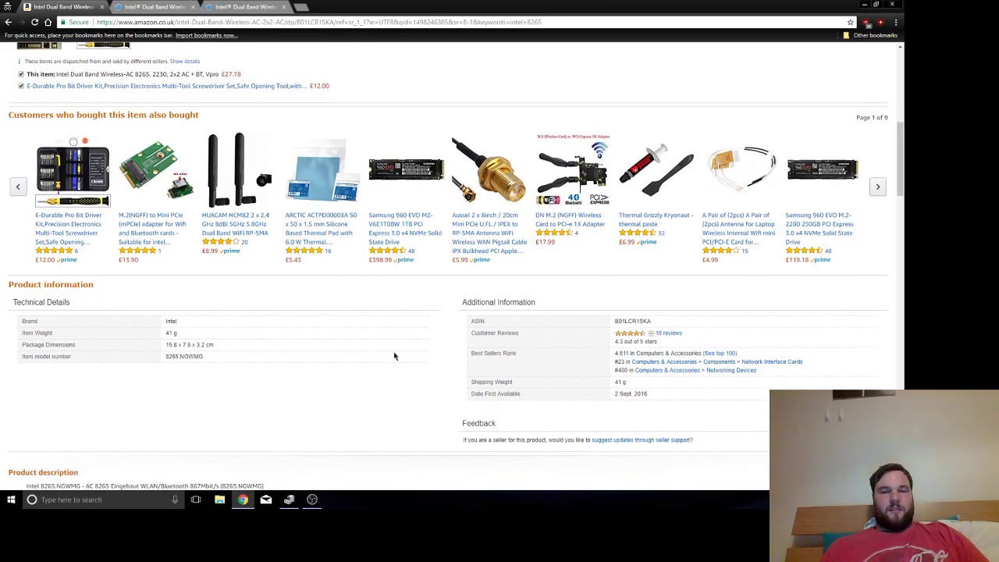
scroll(394, 356, "down", 4)
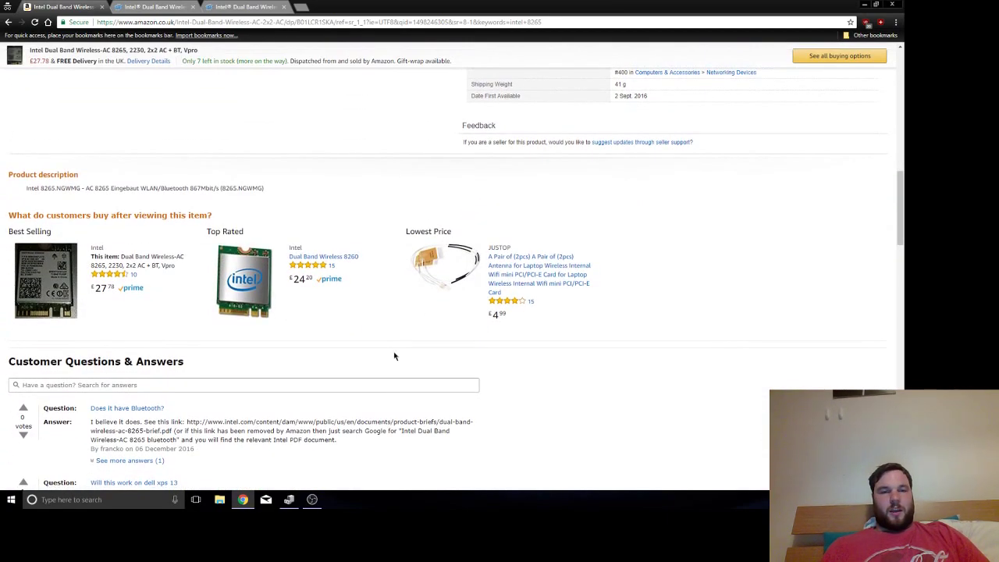
scroll(394, 366, "down", 1)
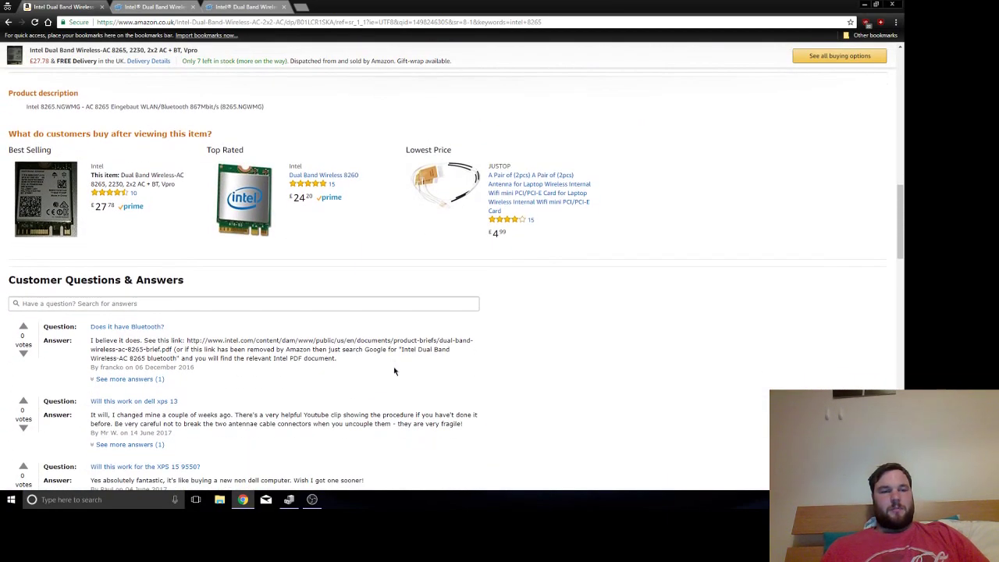
scroll(395, 372, "down", 3)
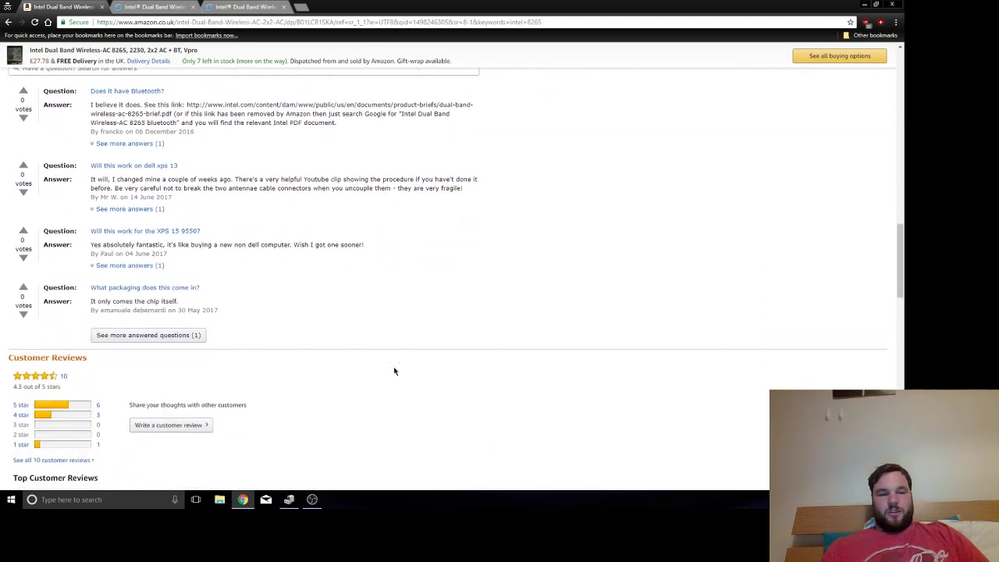
scroll(394, 372, "down", 1)
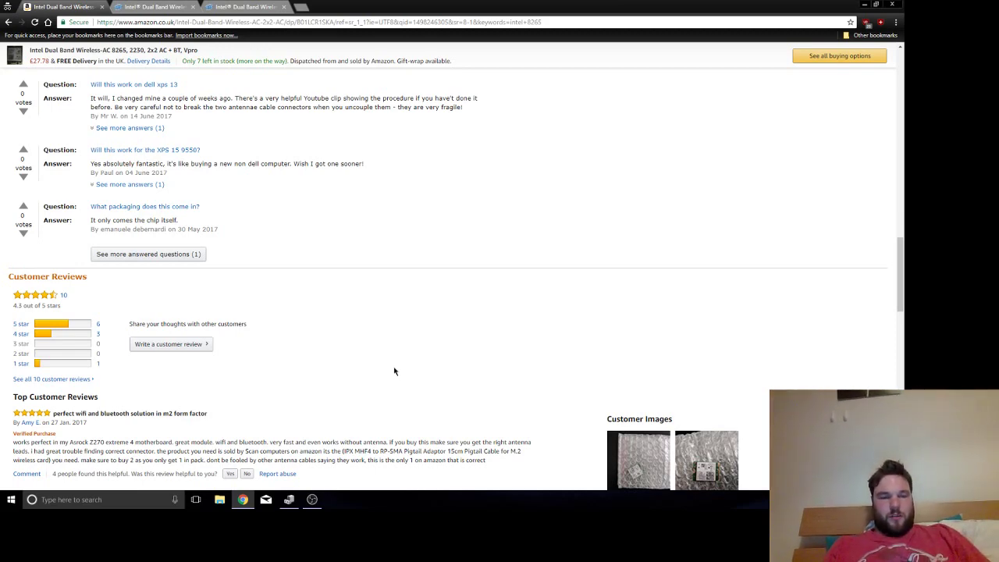
scroll(394, 375, "down", 2)
scroll(394, 378, "down", 3)
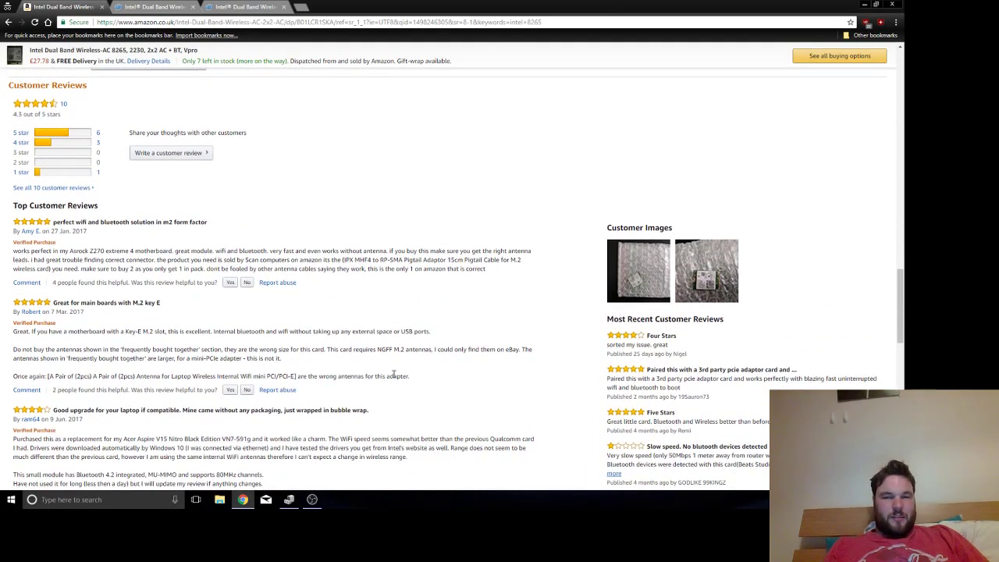
scroll(394, 377, "down", 7)
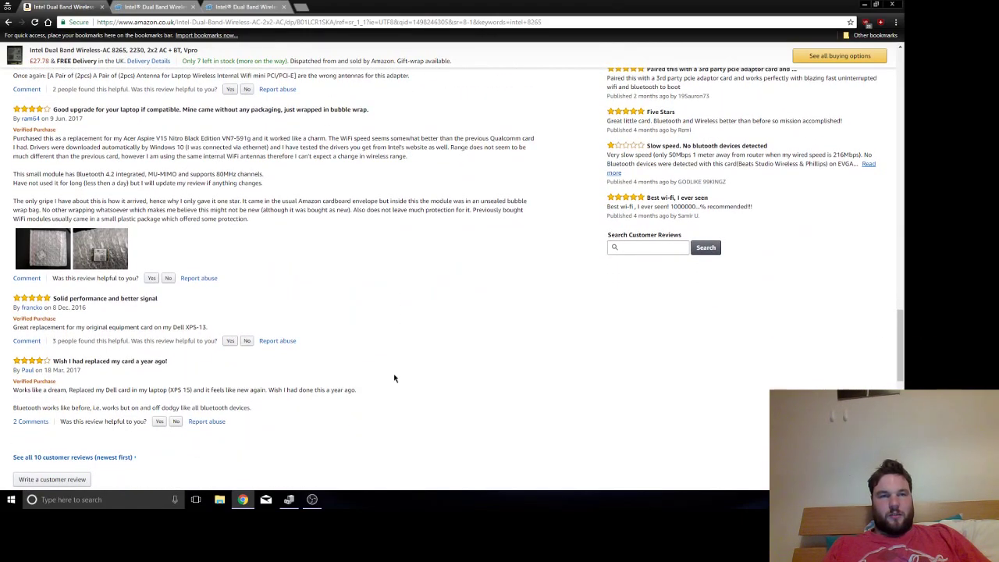
scroll(394, 378, "up", 15)
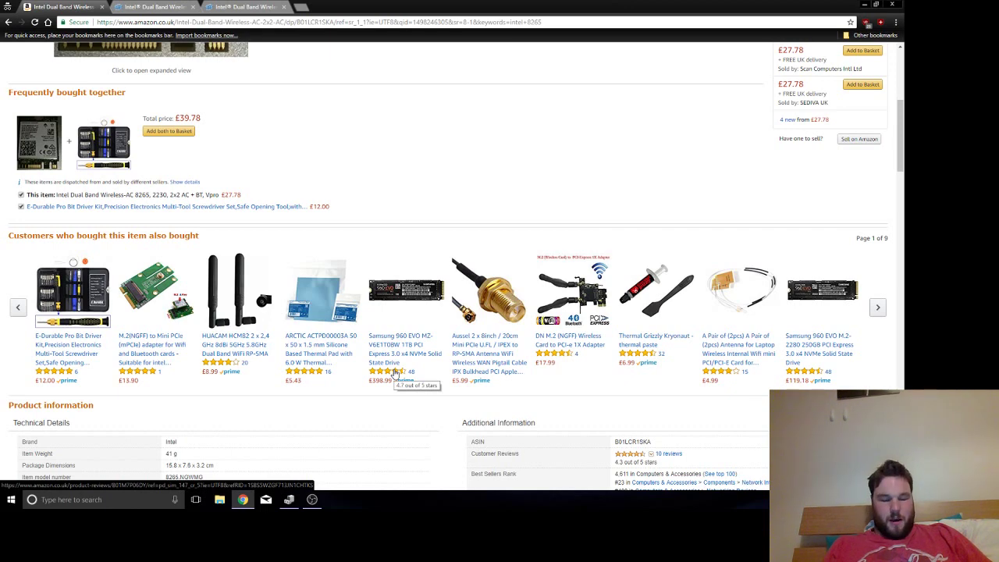
scroll(395, 371, "up", 7)
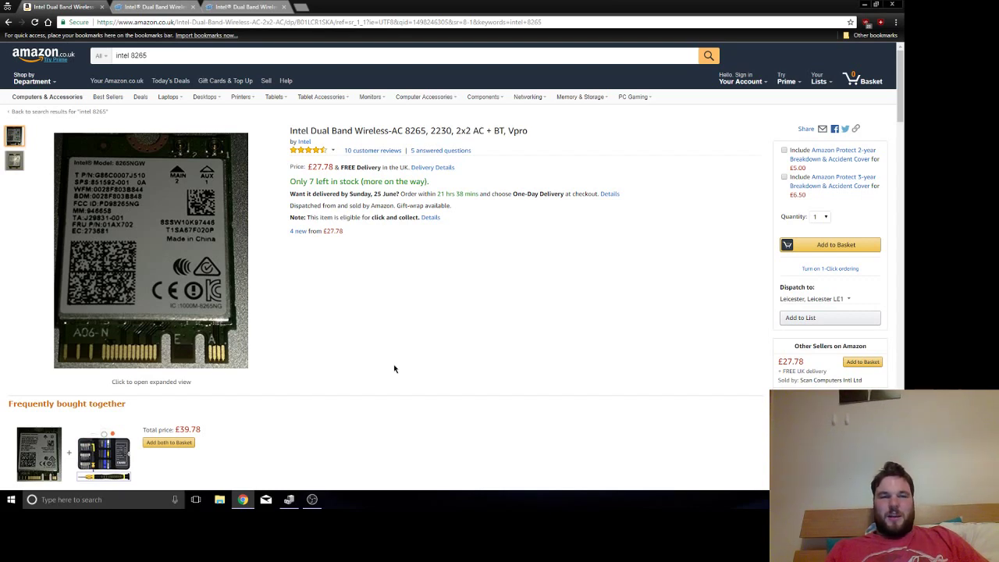
Step: Search Google for 'intel 7265 freezing' in a new incognito tab
left_click(302, 7)
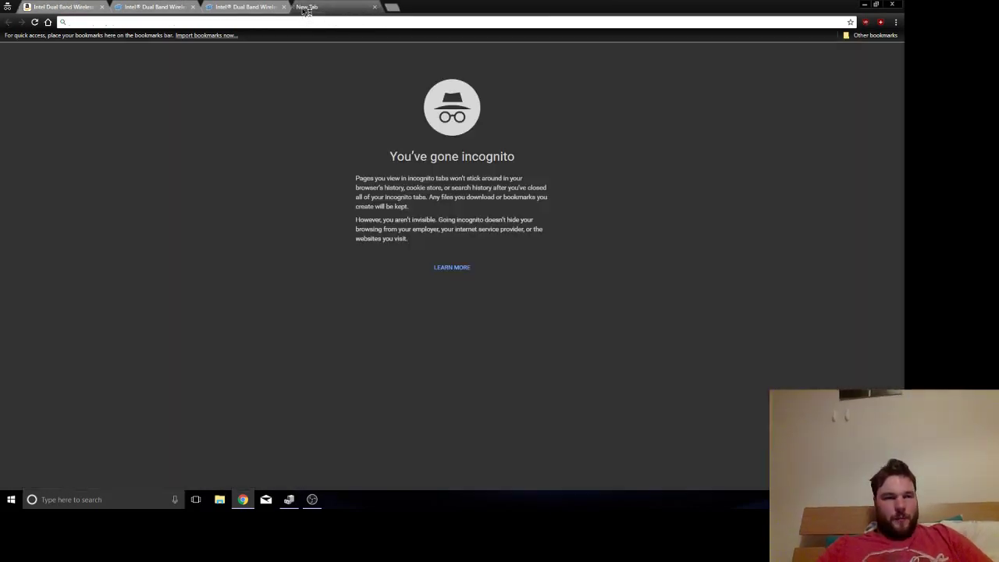
type("i")
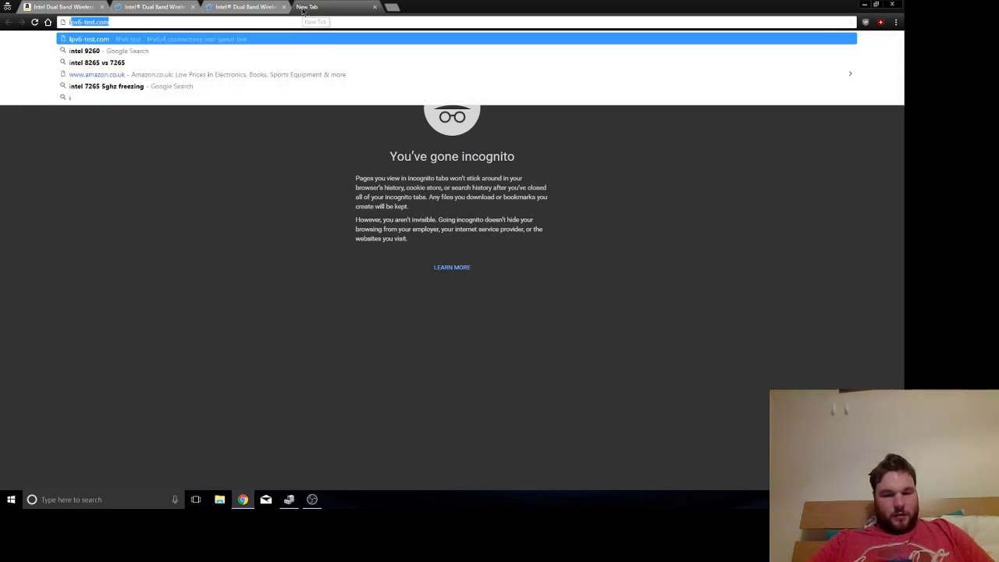
type("ntel 726")
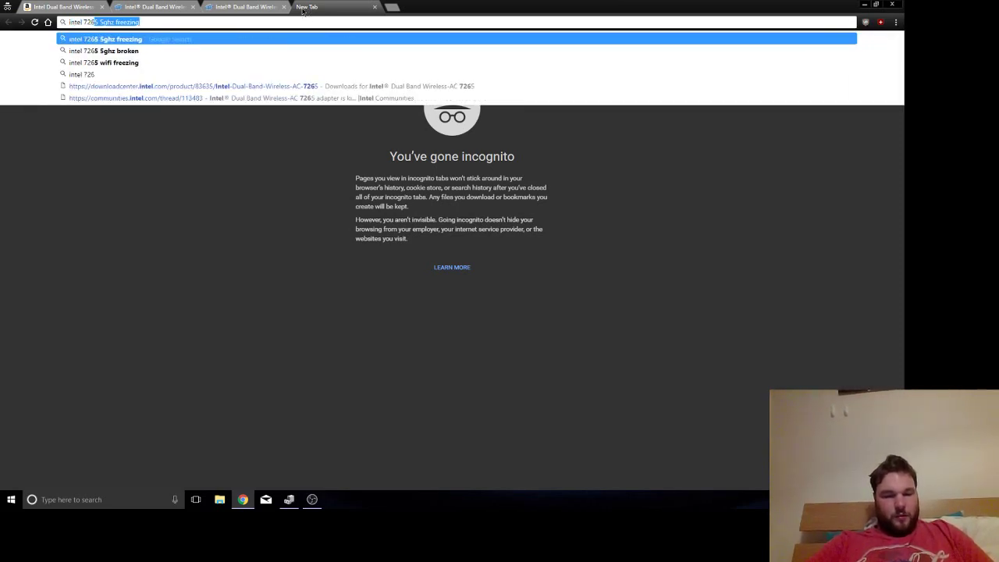
type("5 free")
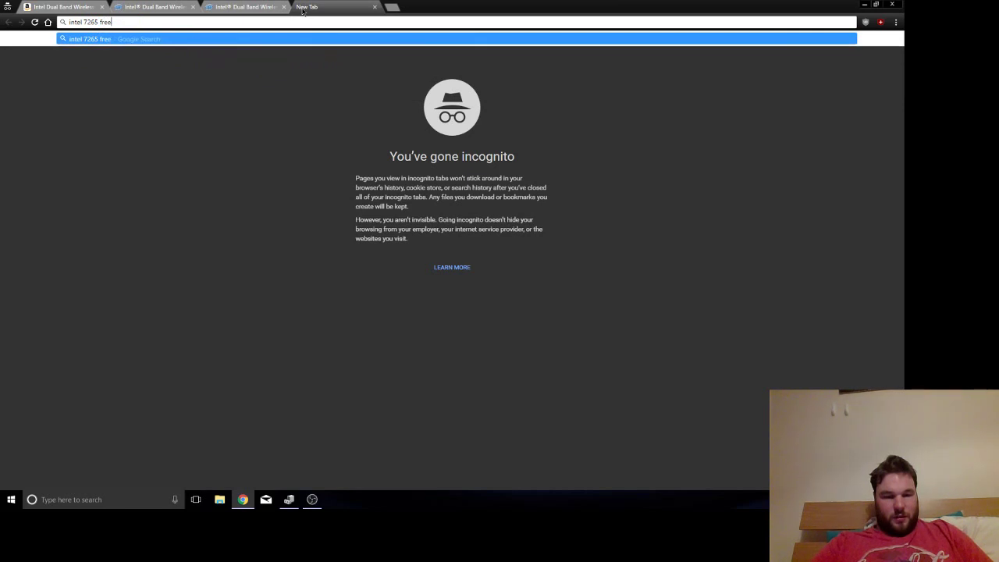
type("zing")
key("Return")
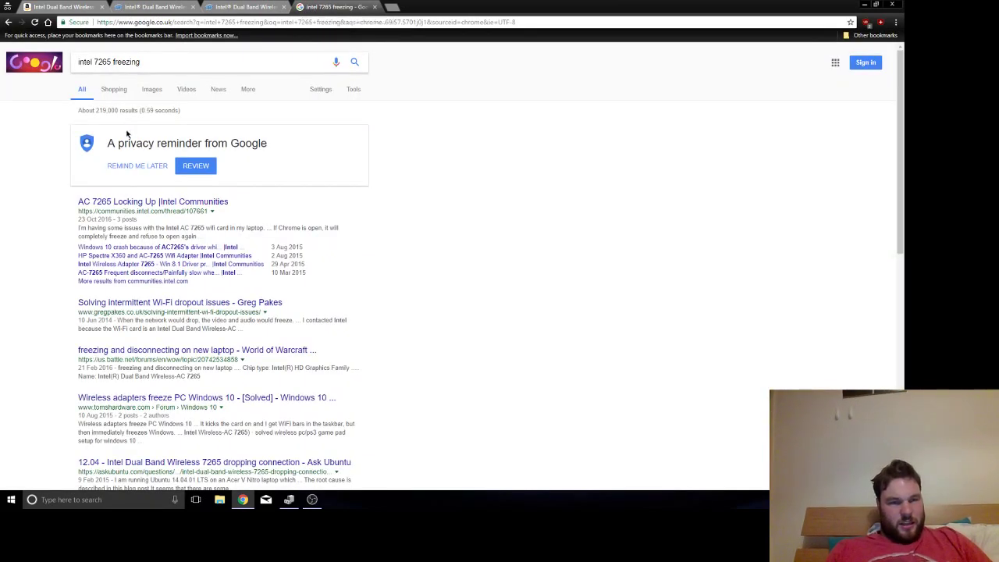
Step: Open the 'AC 7265 Locking Up' Intel Communities thread and skim the post and replies
left_click(123, 202)
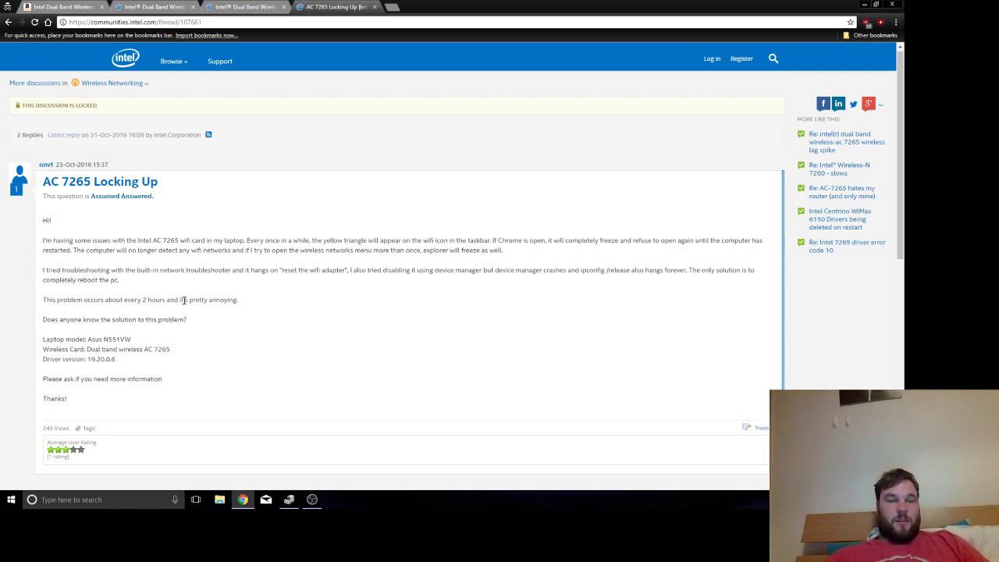
scroll(185, 312, "down", 2)
scroll(185, 312, "up", 1)
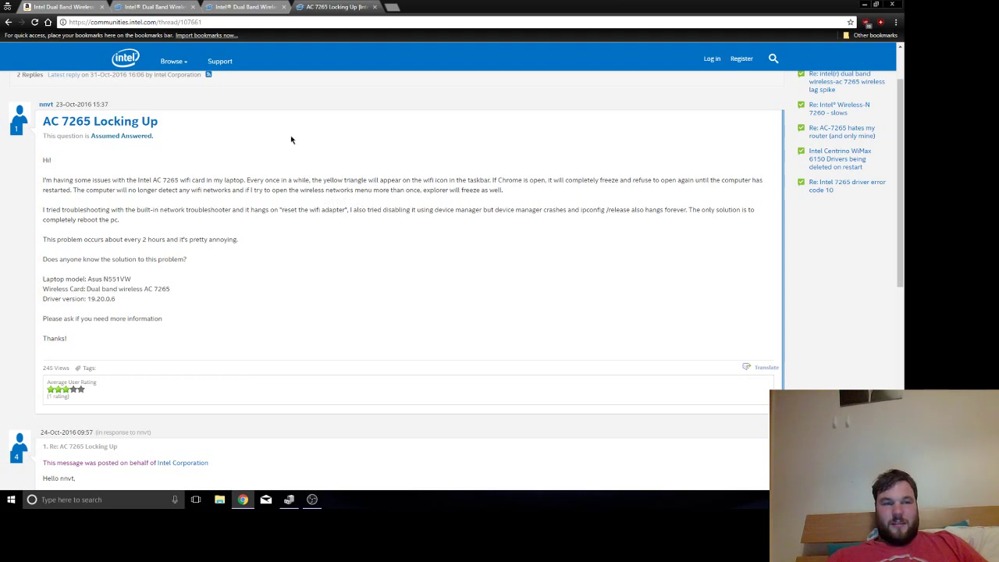
Step: View the 'Windows 10 crash because of AC7265's driver' thread, then return to the intel 7265 freezing results
left_click(8, 22)
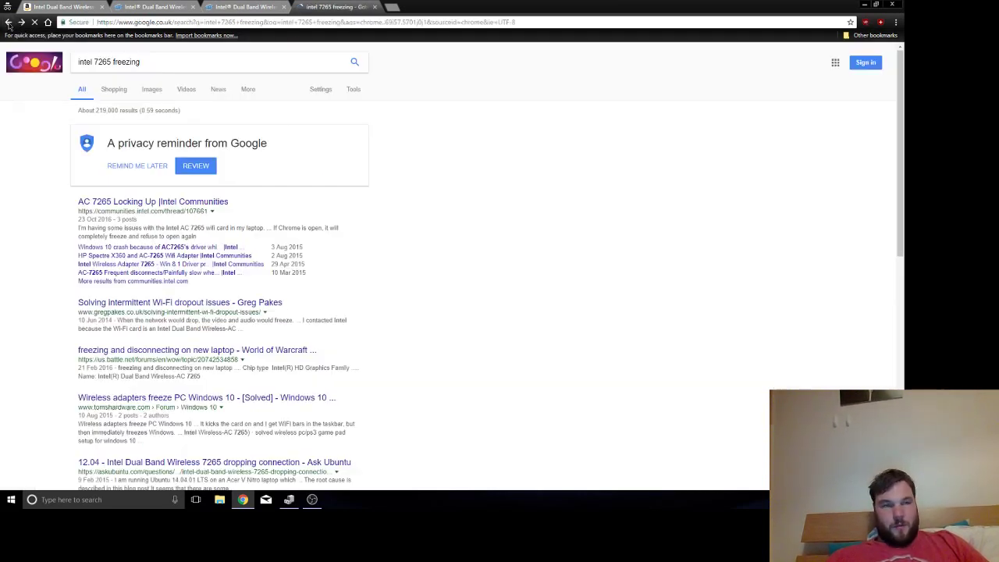
left_click(143, 248)
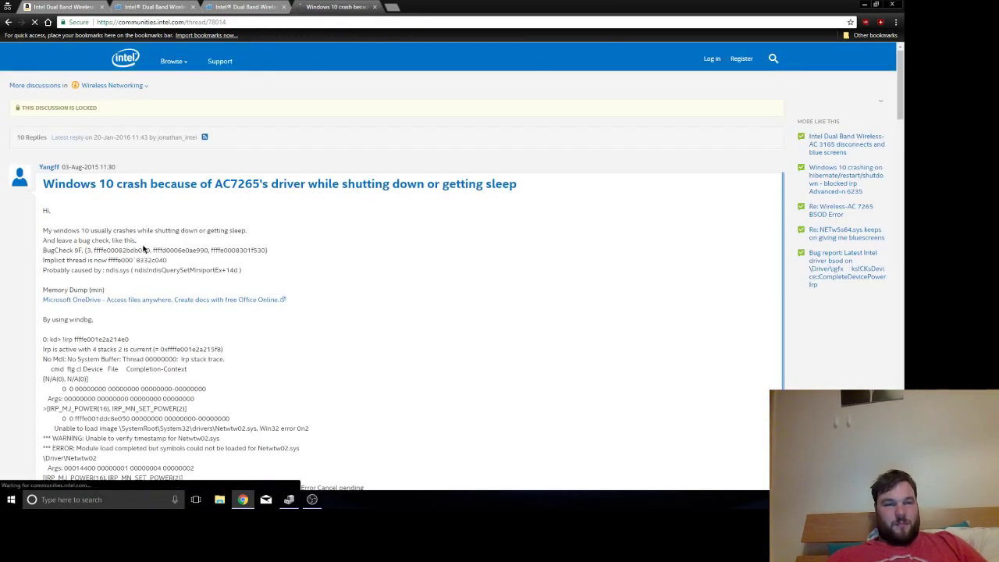
left_click(7, 24)
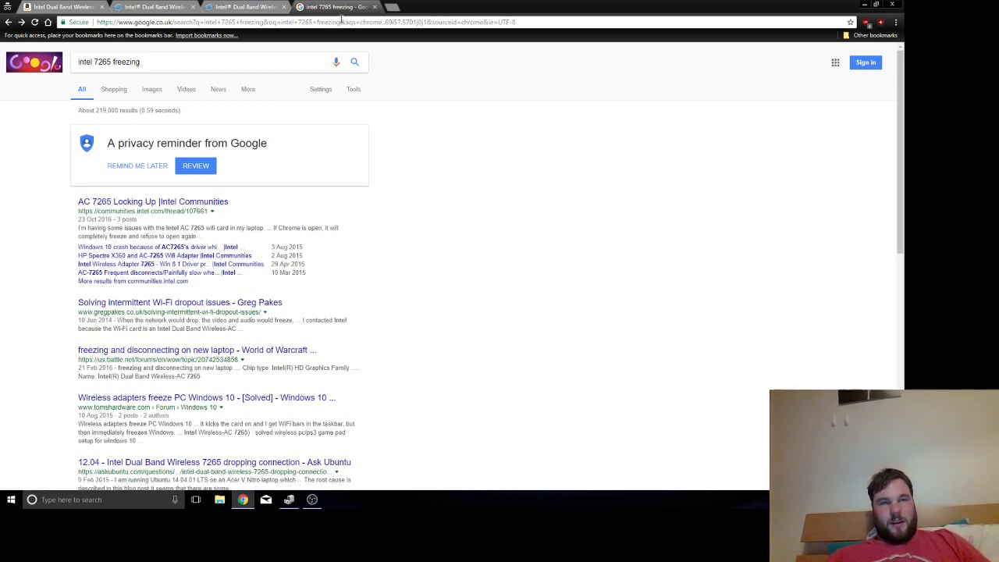
Step: Search 'intel 7260 freezing', scan the results, then close that tab to reveal the AC 7265 spec page
left_click(110, 61)
key("BackSpace")
type("0")
key("Return")
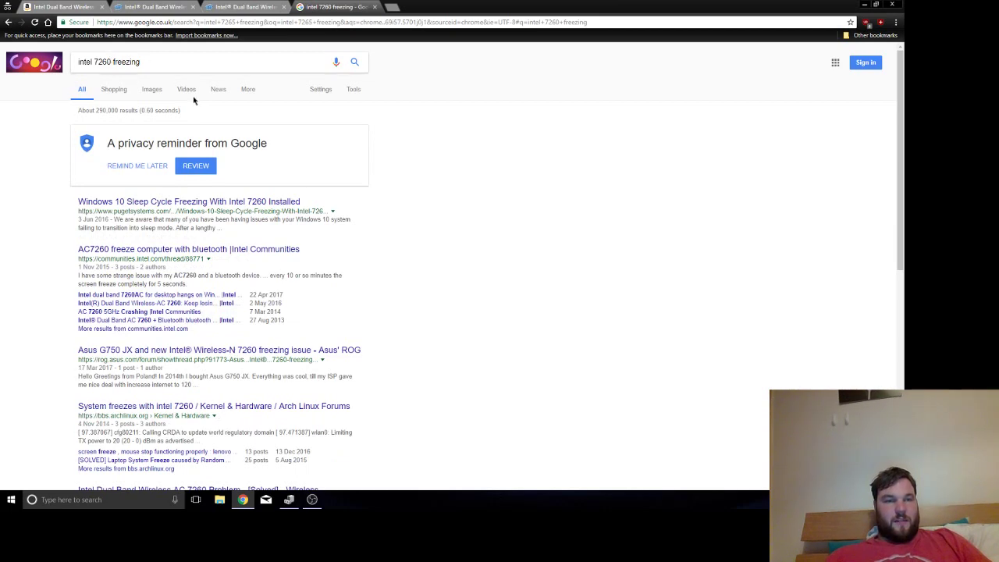
scroll(194, 100, "down", 2)
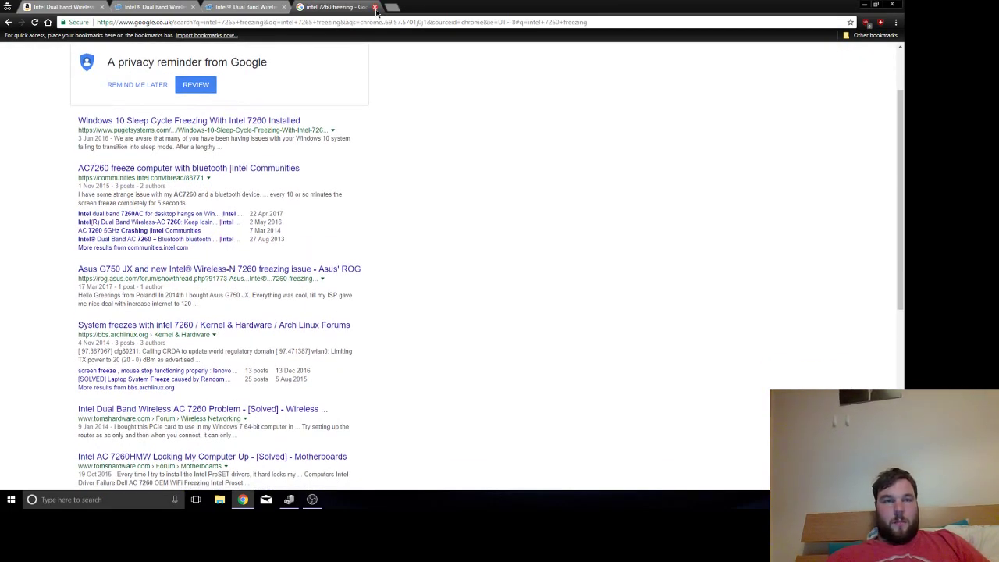
left_click(375, 7)
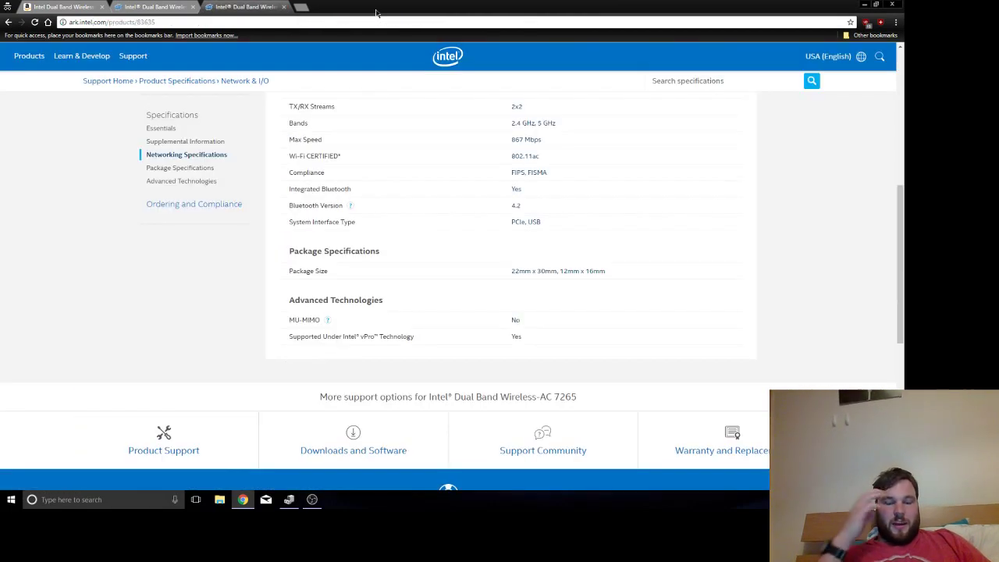
Step: Return to the Amazon Intel Dual Band Wireless-AC 8265 listing at £27.78 with free delivery
left_click(46, 6)
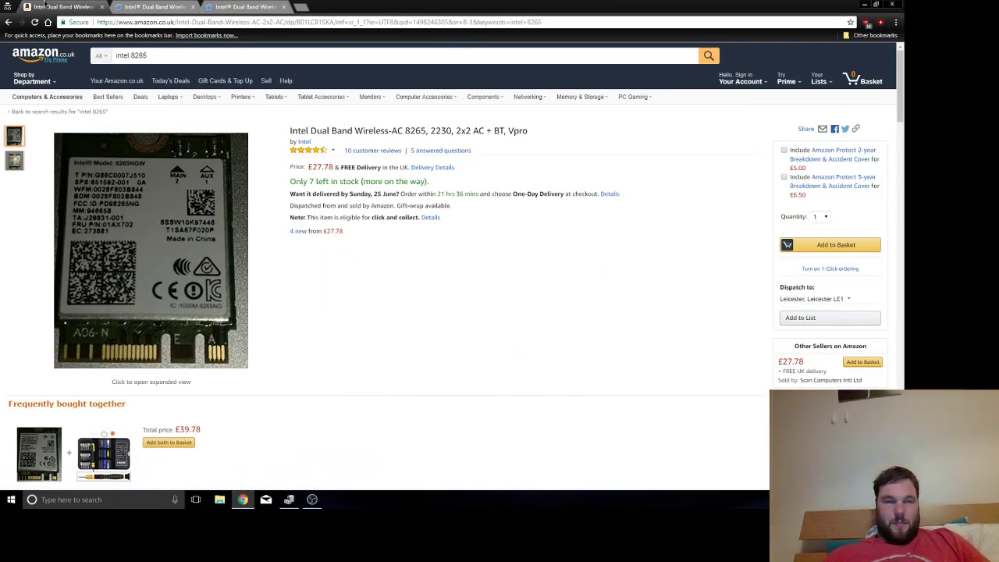
mouse_move(17, 161)
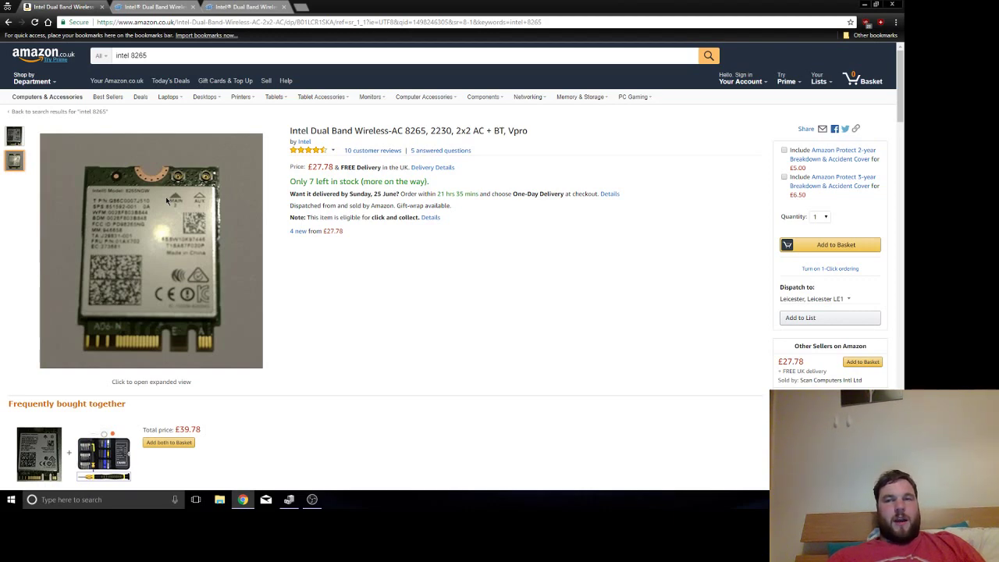
mouse_move(313, 500)
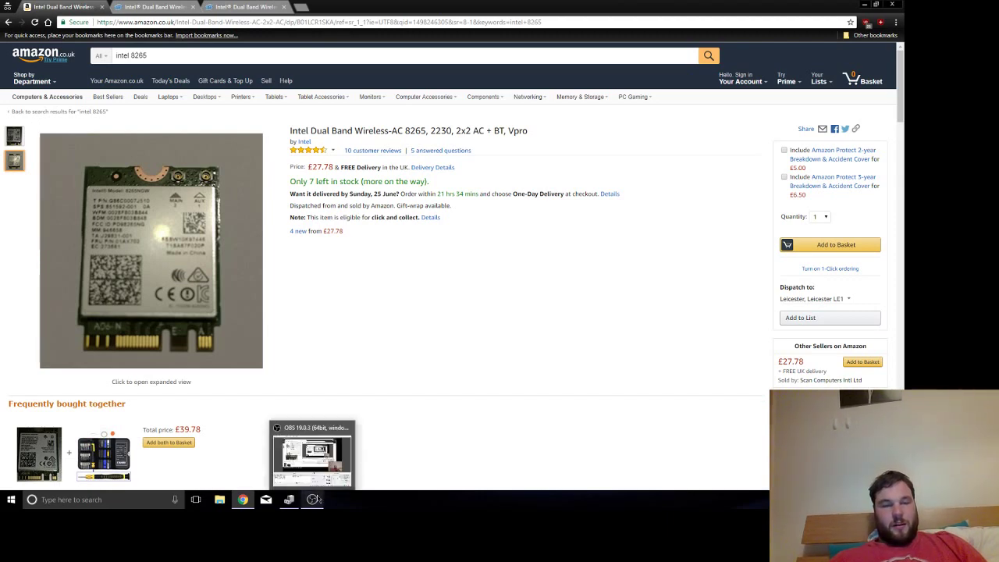
left_click(313, 500)
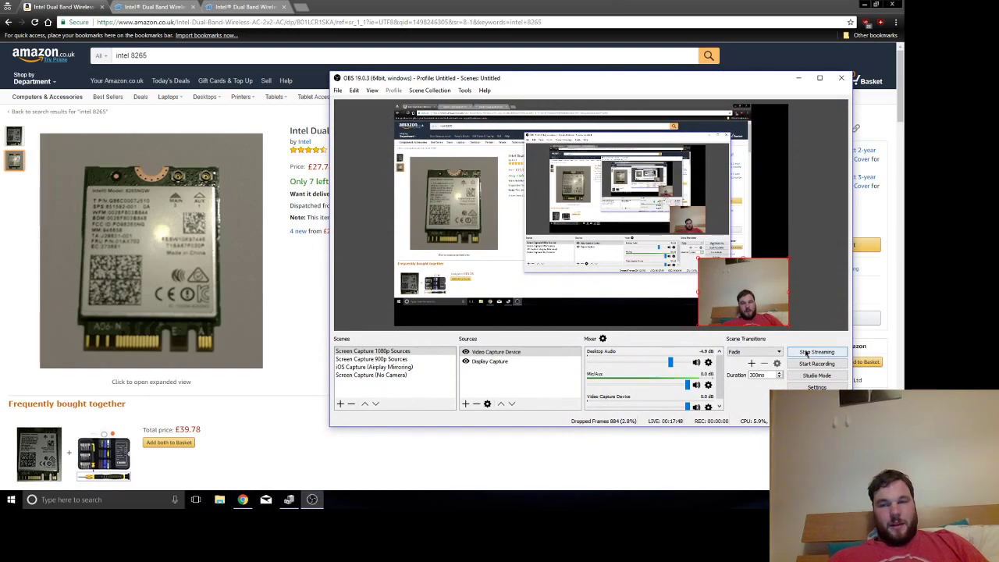